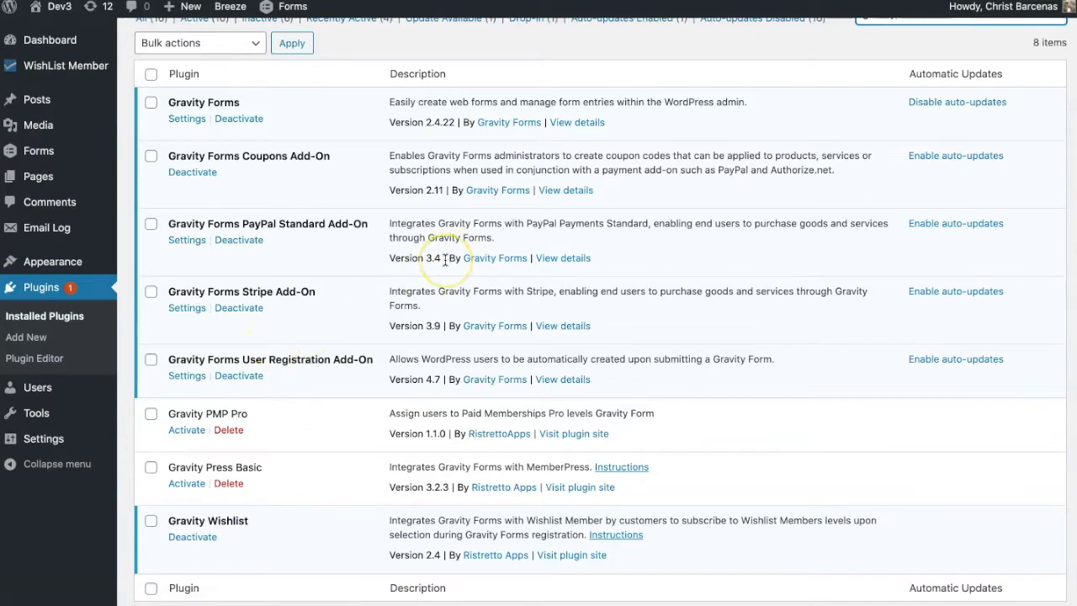
- Review the installed Gravity Forms add-ons and the Gravity Wishlist plugin in the plugin list
scroll(445, 260, "down", 2)
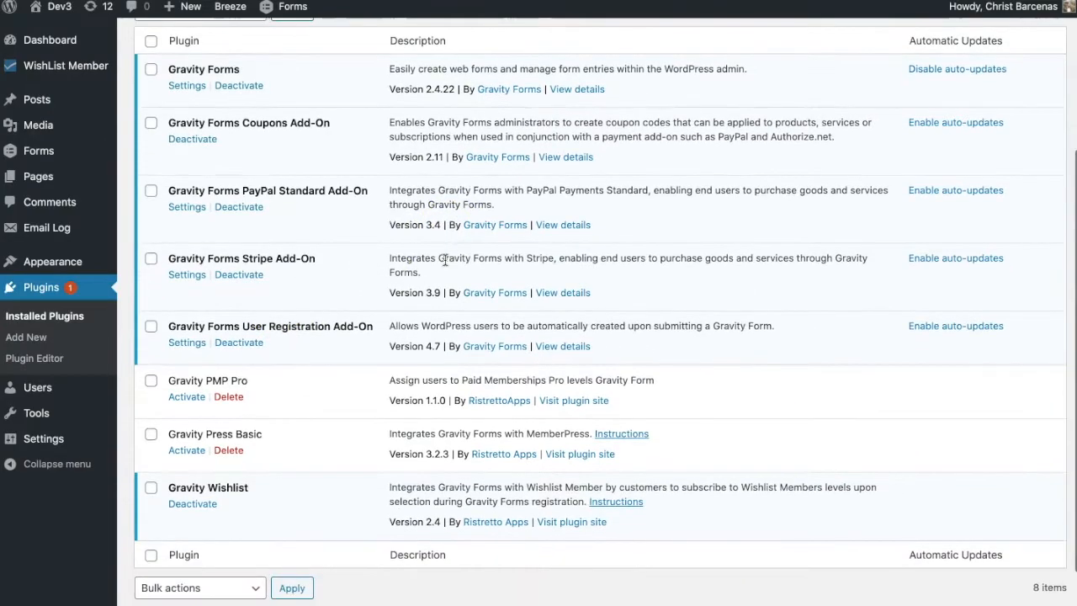
scroll(445, 260, "up", 2)
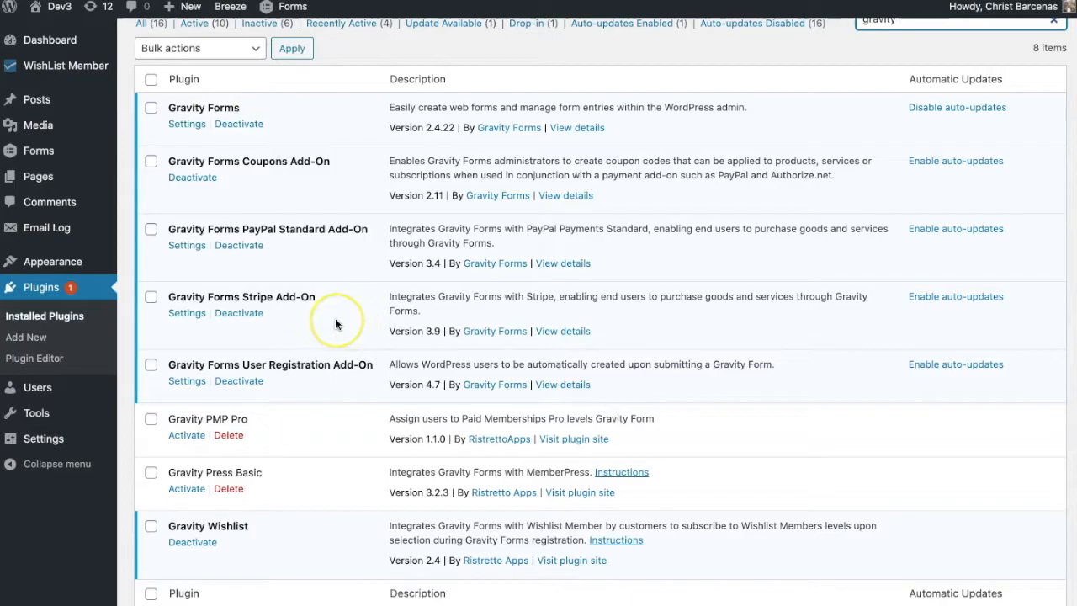
scroll(335, 322, "down", 2)
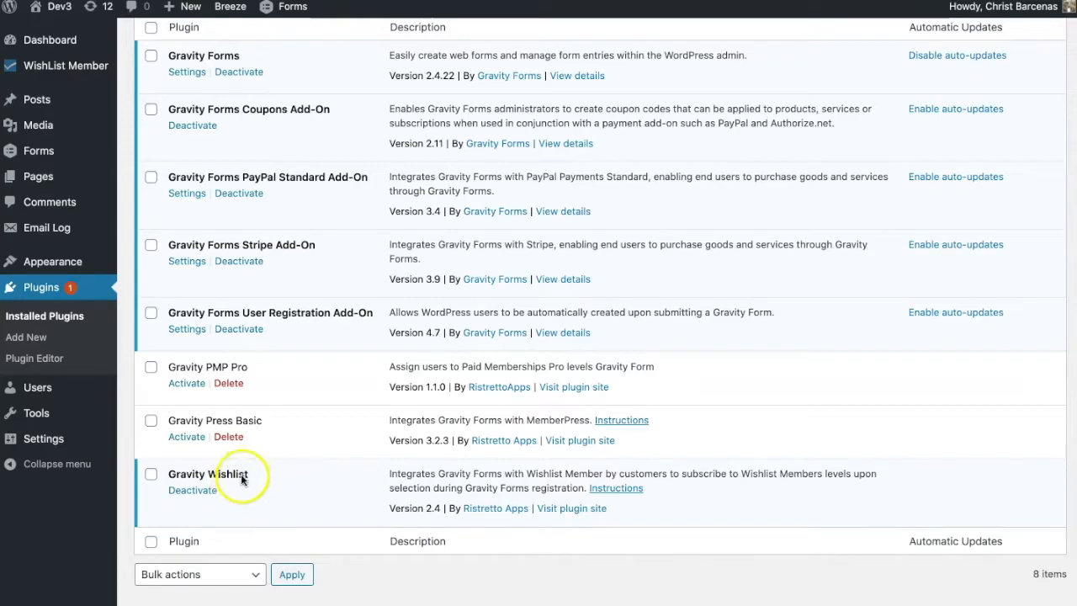
scroll(242, 471, "up", 1)
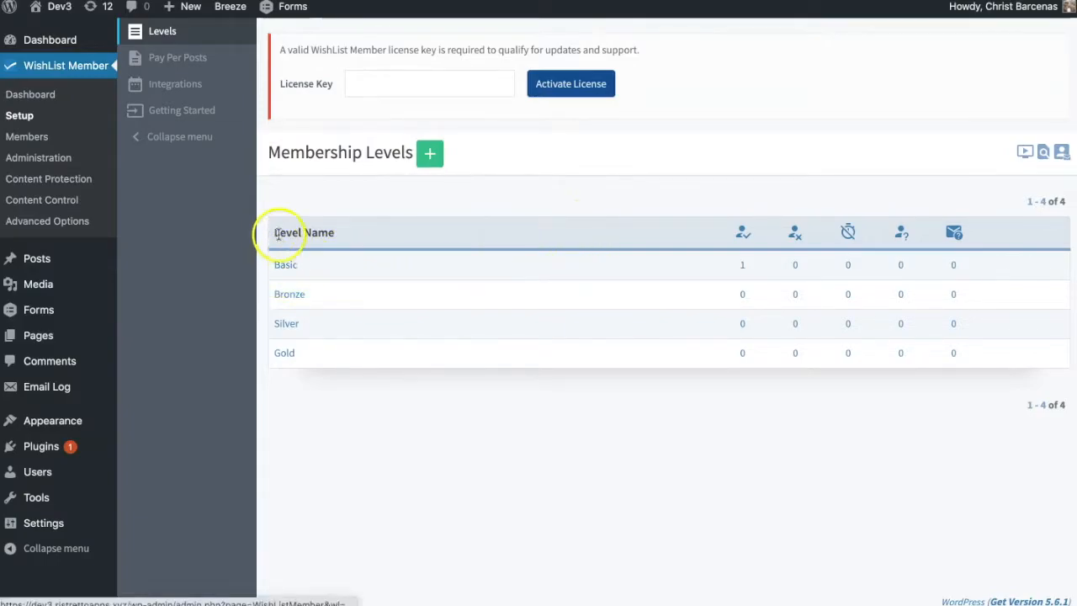
- View the Basic membership level's access settings and return to the membership levels list
left_click(285, 266)
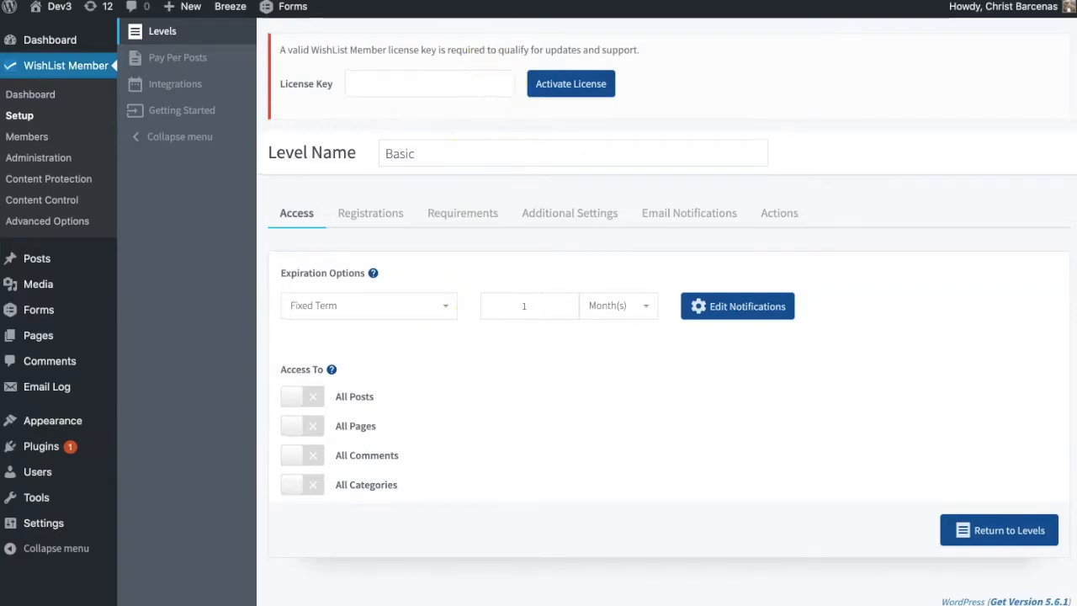
left_click(1027, 532)
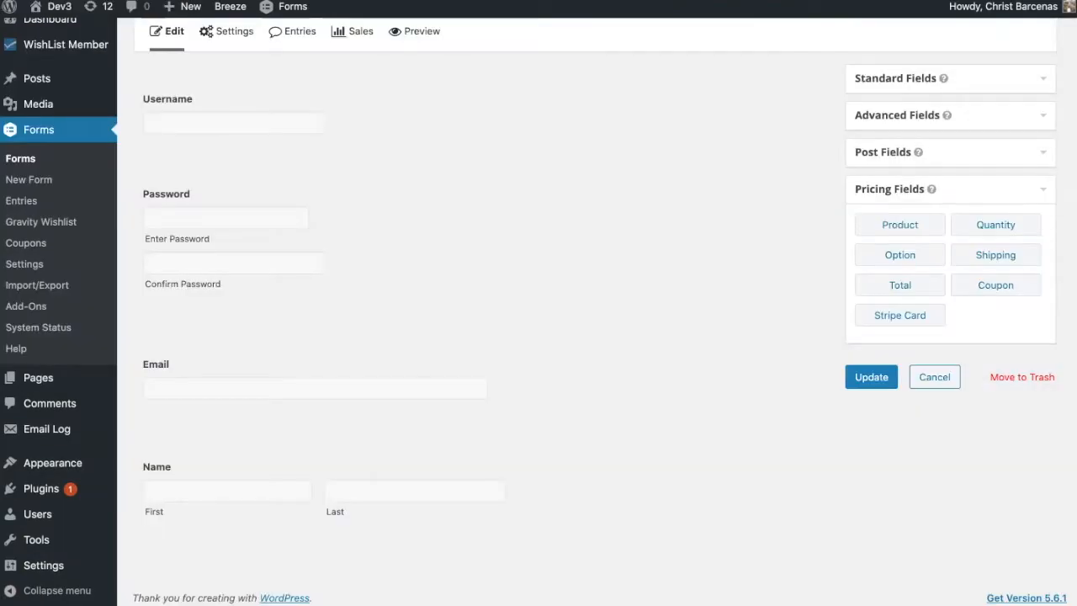
- Add a Product pricing field below the Name field in the Gravity Wishlist form
scroll(506, 148, "up", 5)
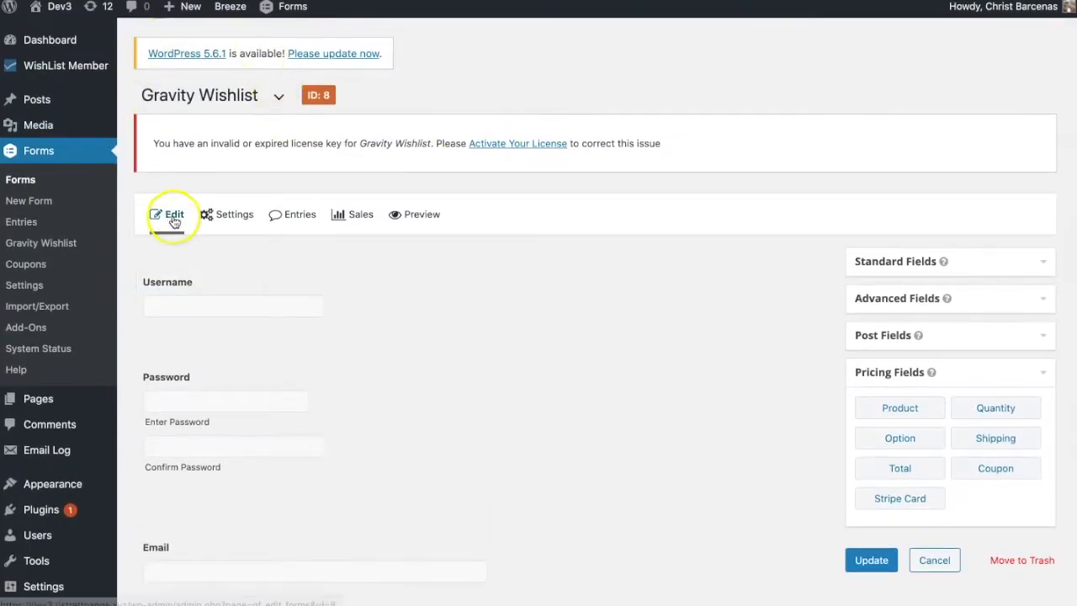
scroll(449, 552, "down", 2)
scroll(568, 270, "up", 2)
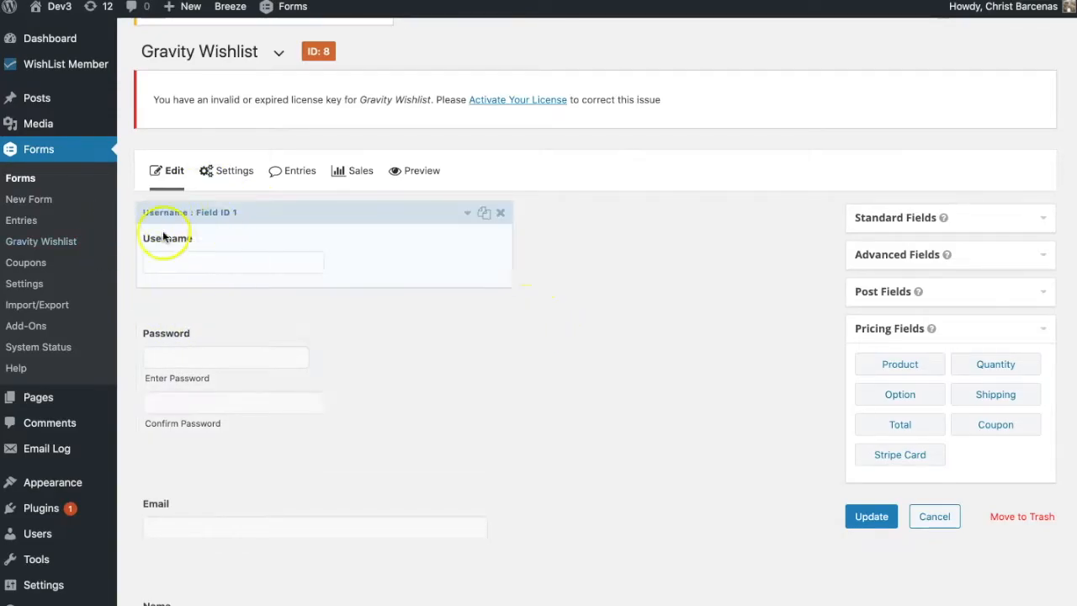
scroll(269, 237, "down", 5)
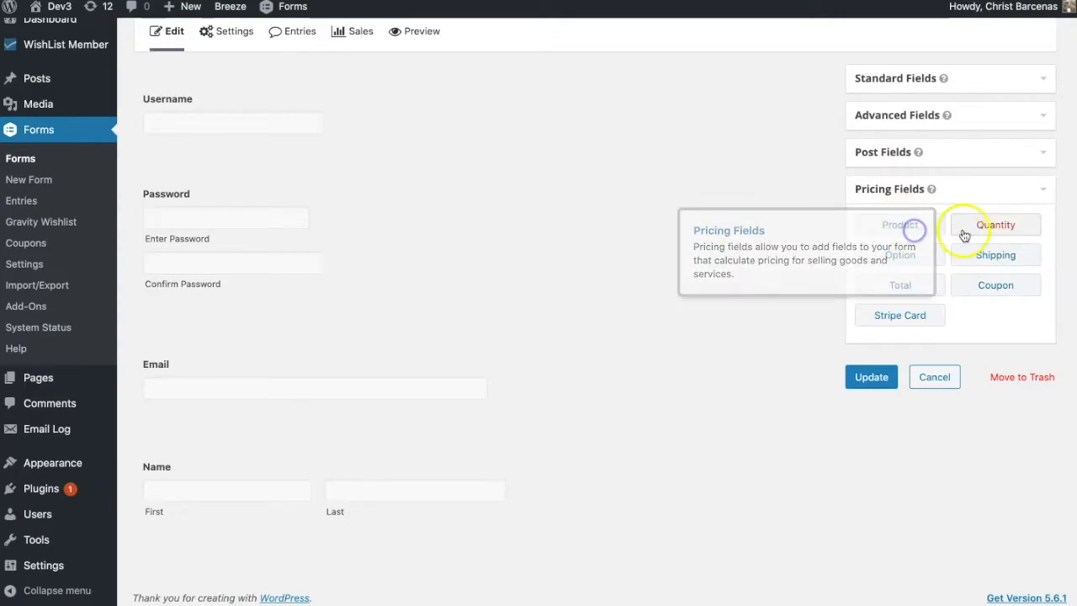
left_click_drag(925, 223, 434, 528)
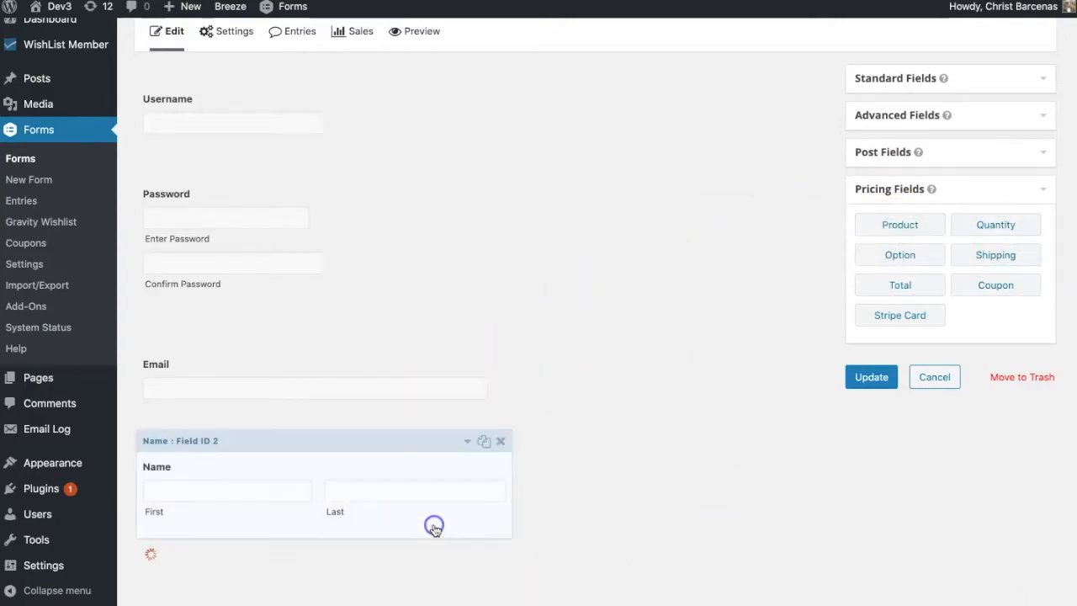
scroll(543, 450, "down", 2)
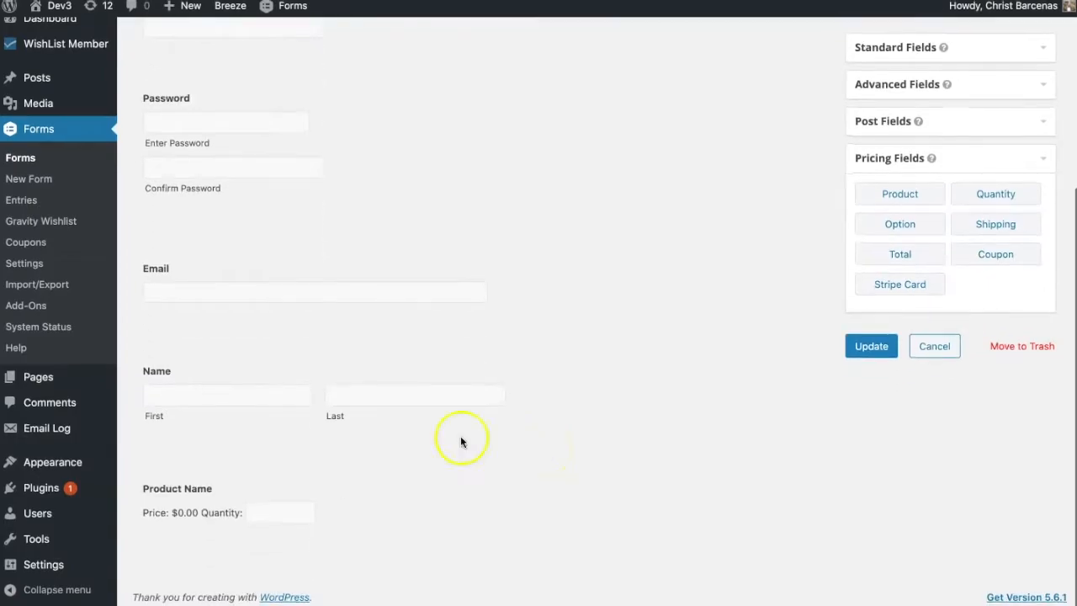
- Open the new Product field's settings and set its field type to Drop Down
left_click(343, 496)
scroll(346, 498, "down", 2)
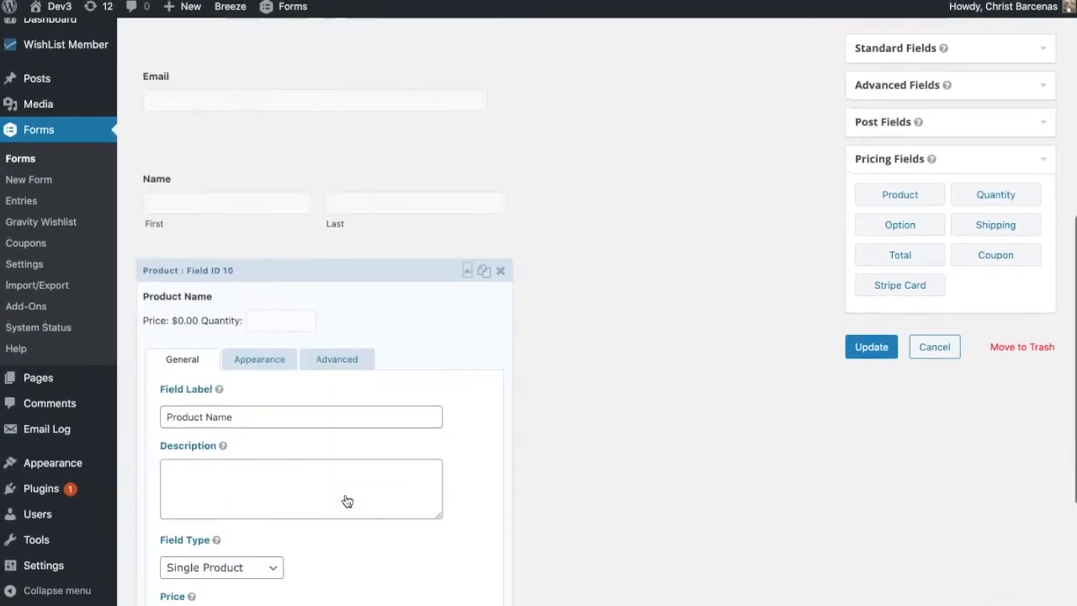
scroll(348, 502, "down", 2)
left_click(225, 388)
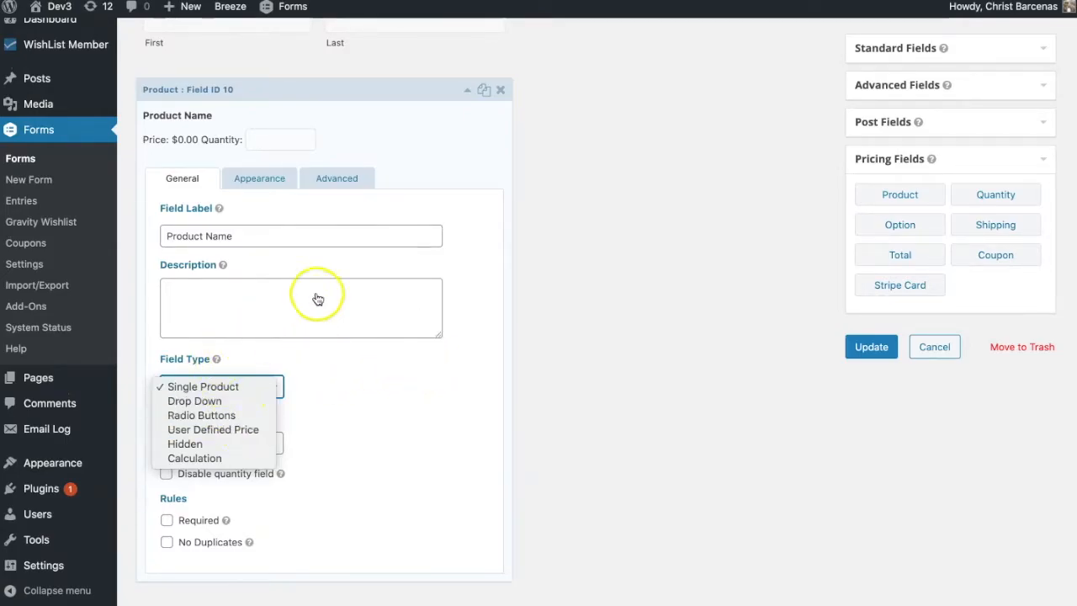
left_click(406, 355)
left_click(244, 383)
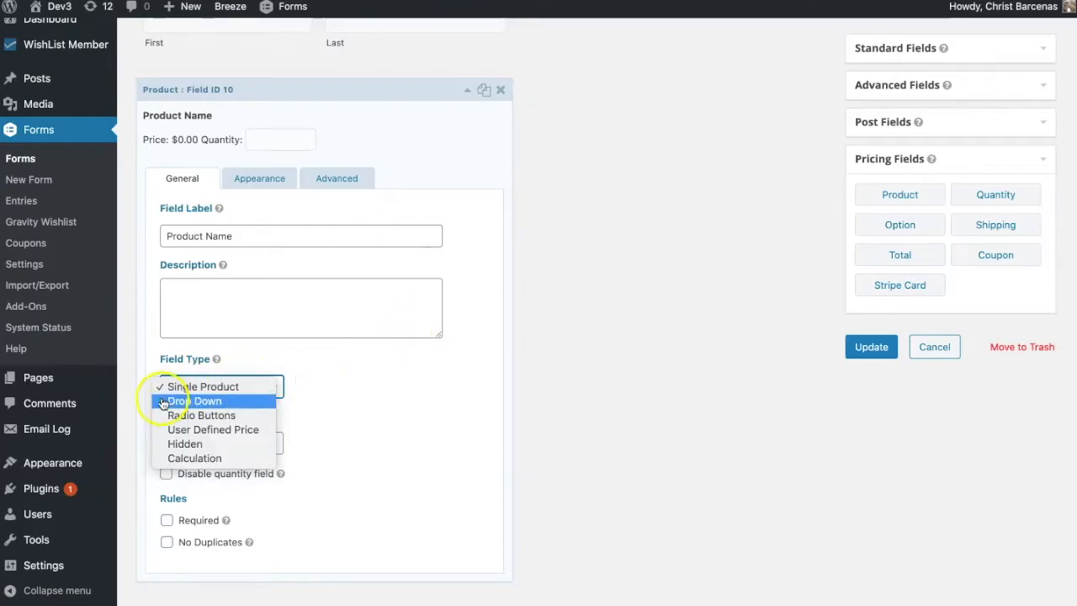
left_click(190, 402)
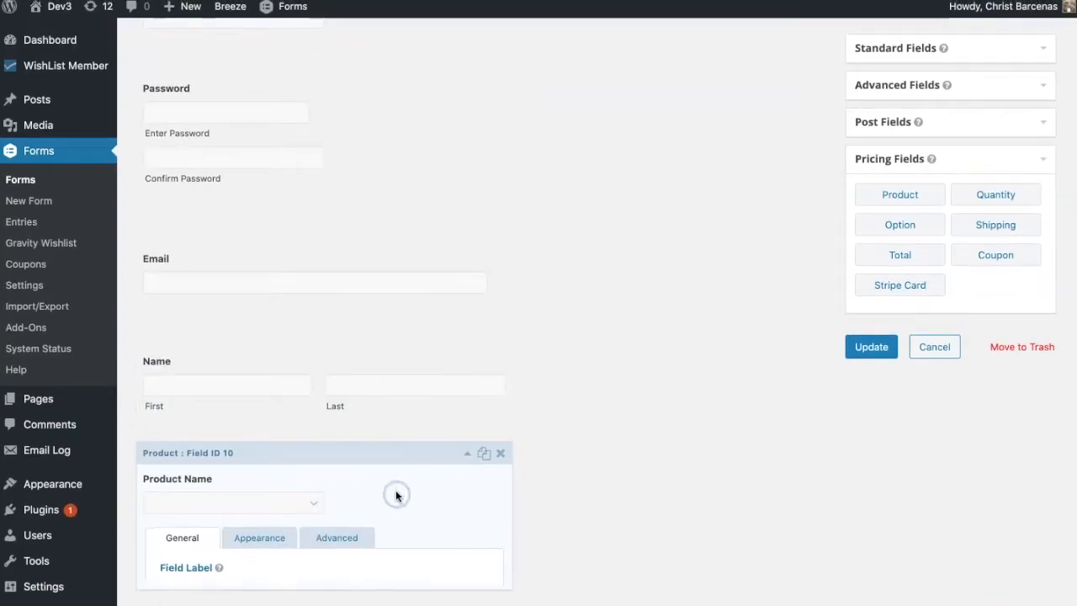
scroll(396, 496, "down", 5)
scroll(397, 495, "down", 2)
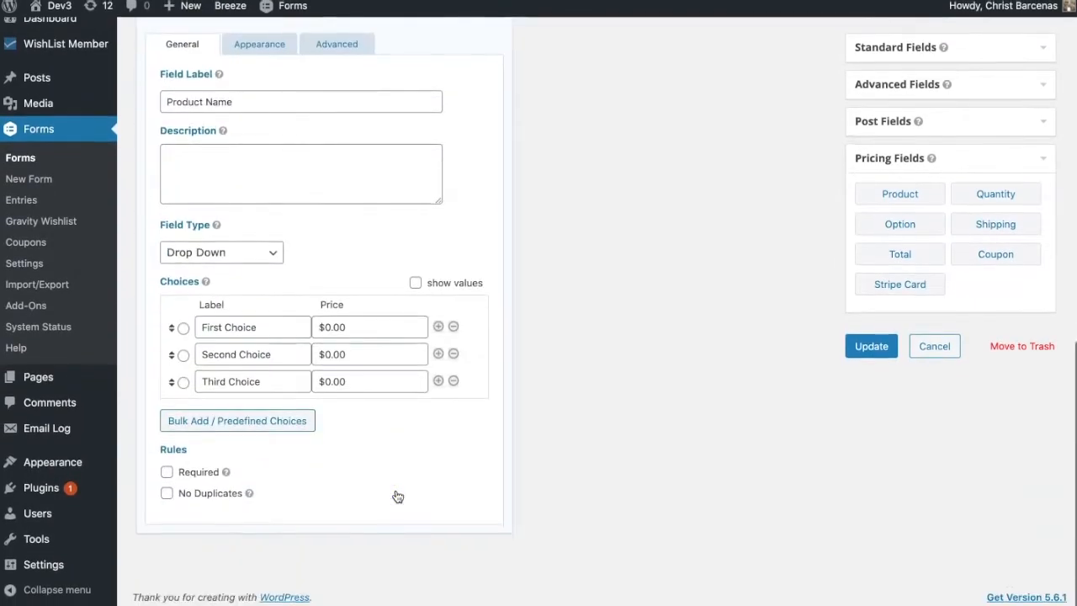
scroll(319, 365, "up", 1)
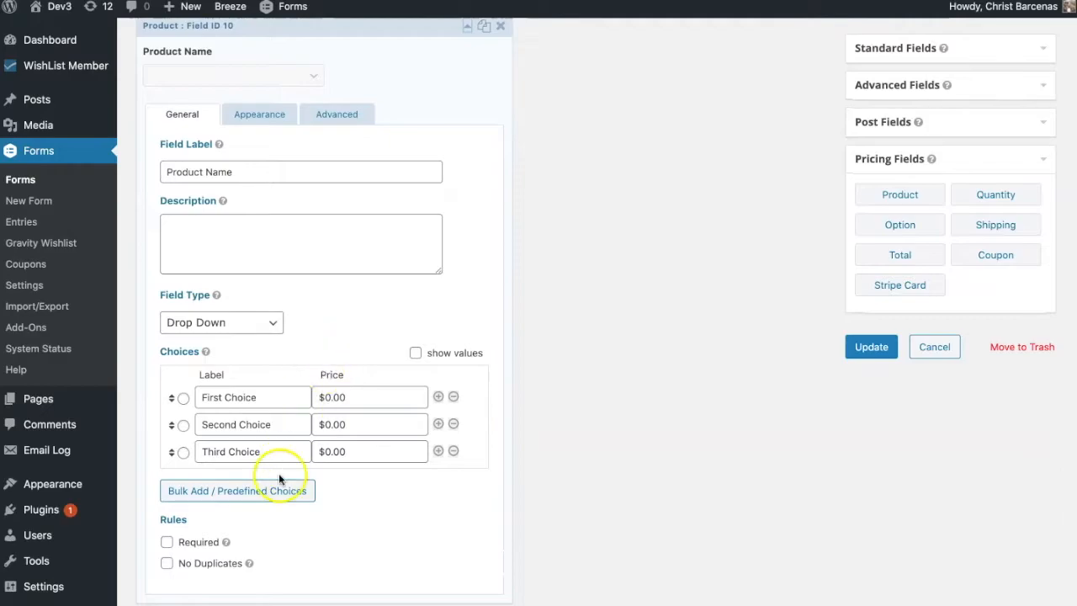
scroll(281, 476, "down", 1)
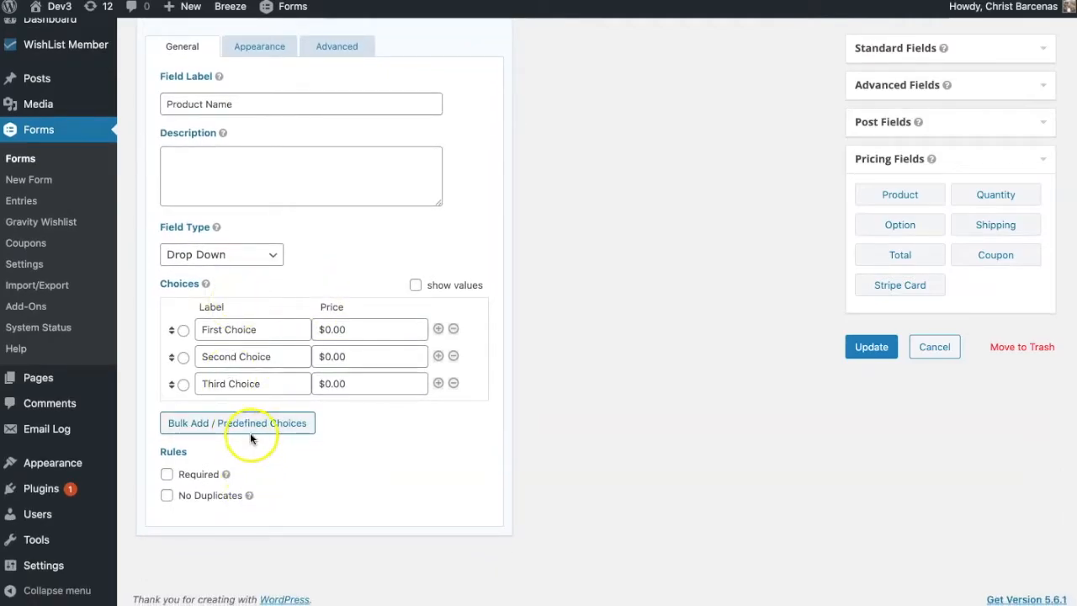
scroll(252, 436, "up", 1)
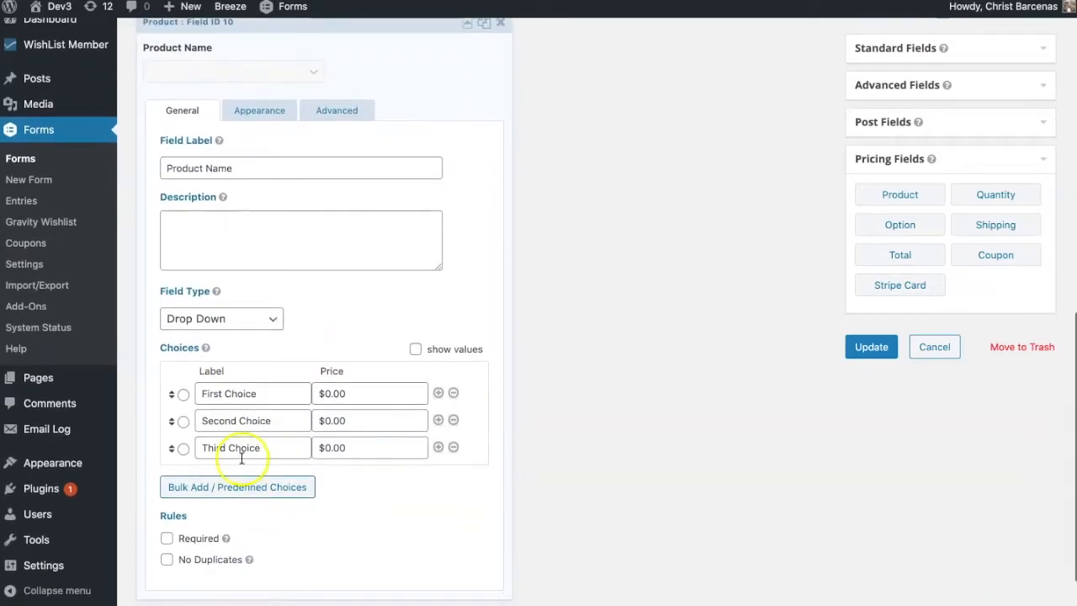
left_click(267, 486)
scroll(392, 348, "down", 5)
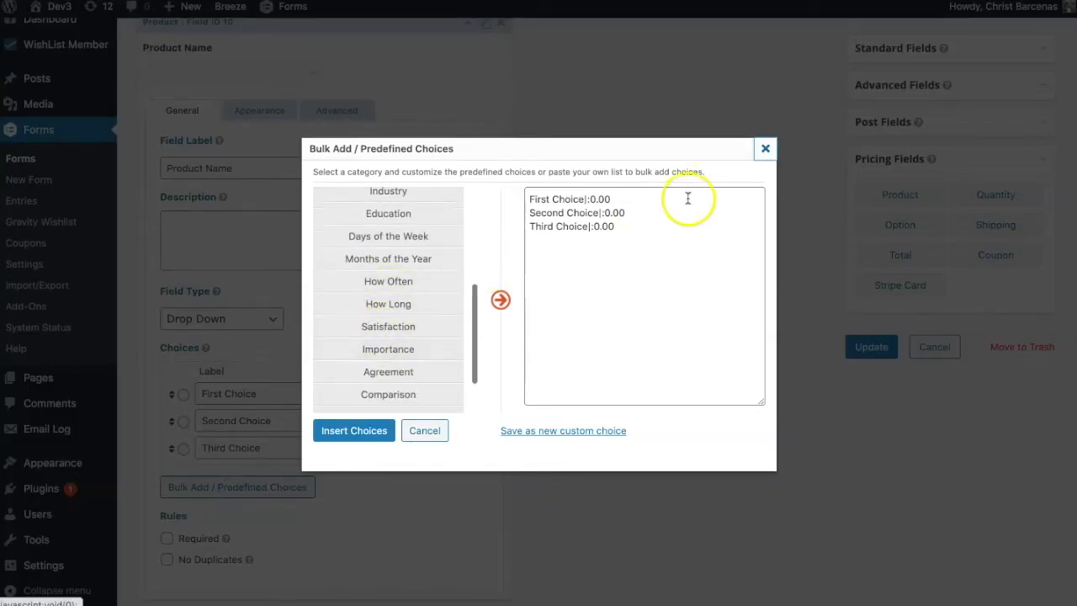
left_click(763, 153)
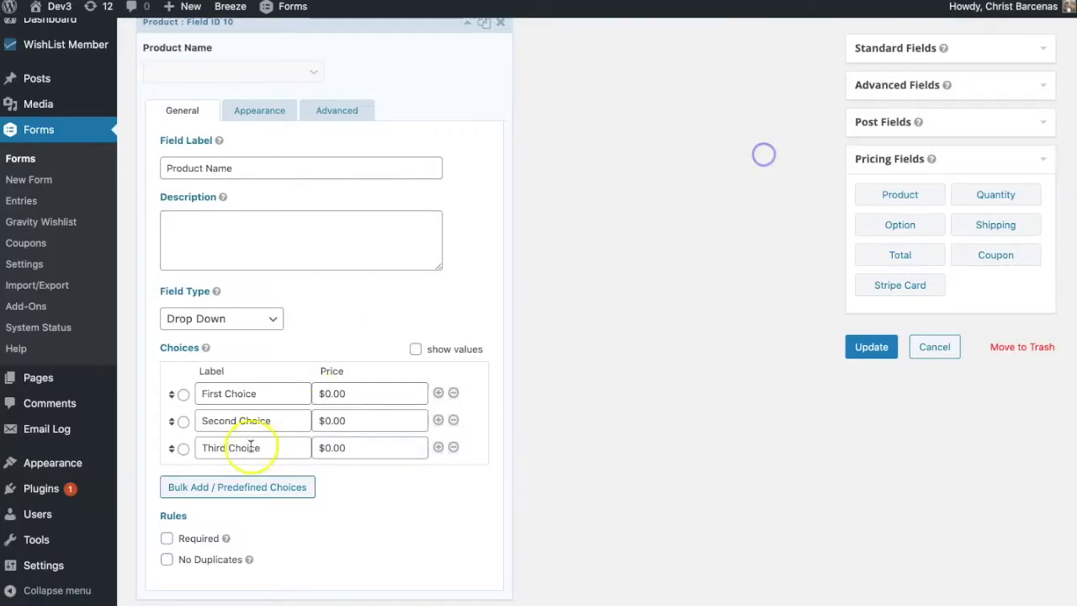
- Replace the Product field's default choices with the predefined Wishlist Member levels using bulk add
left_click(250, 488)
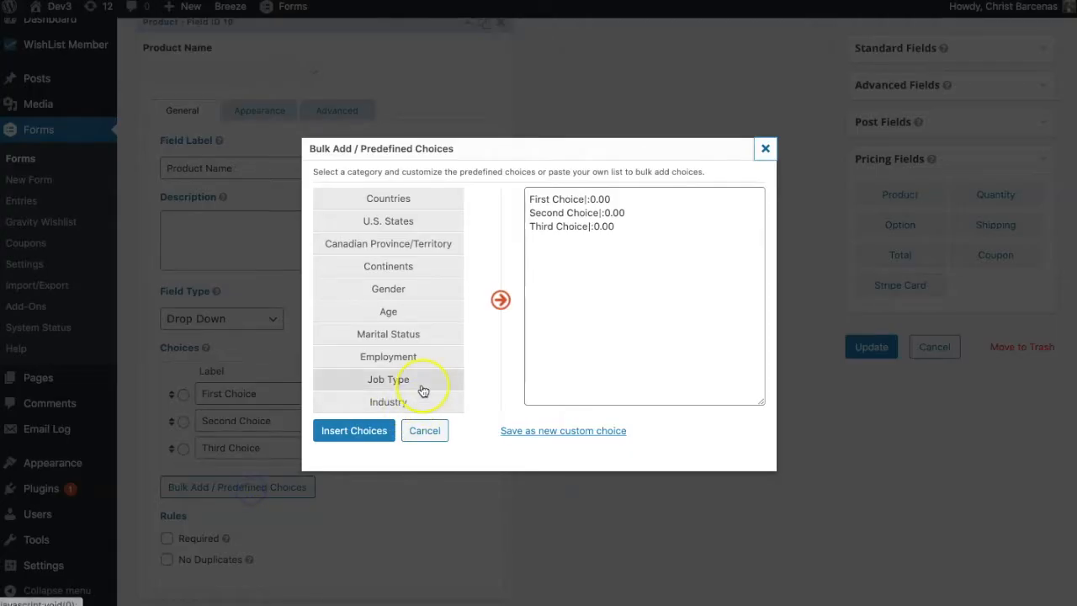
scroll(423, 392, "down", 5)
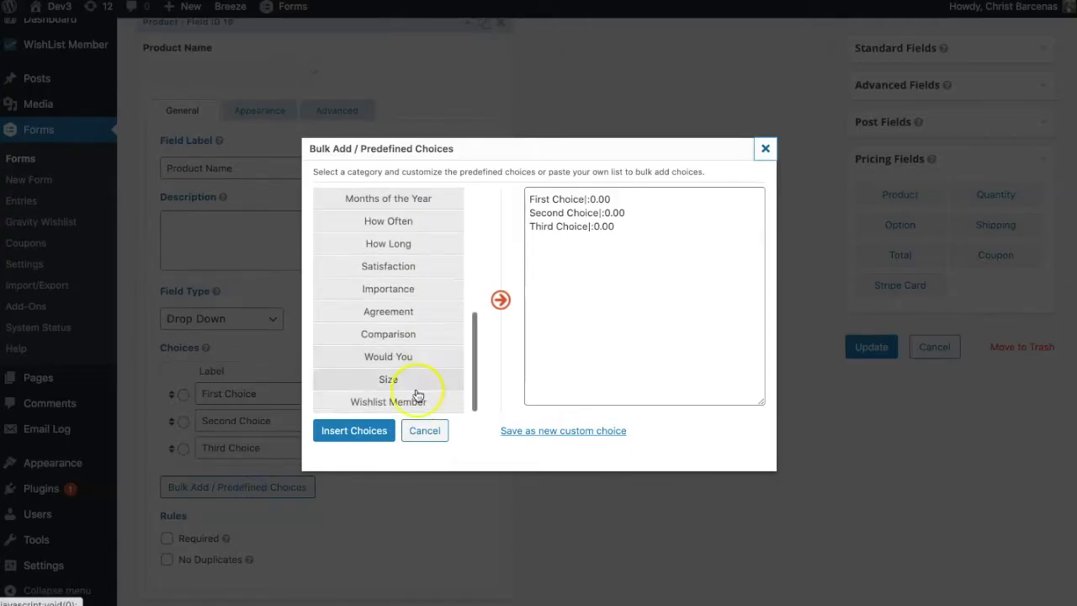
left_click(417, 397)
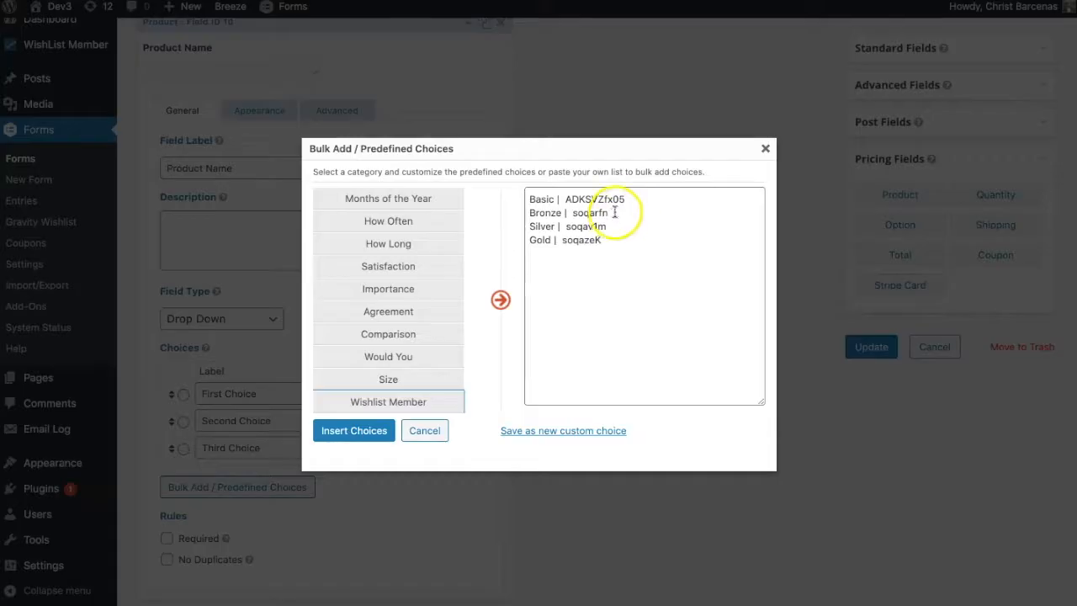
left_click_drag(627, 200, 498, 179)
left_click(343, 433)
- Remove the Bronze, Silver and Gold choices from the Product field, keeping only Basic
scroll(341, 442, "down", 1)
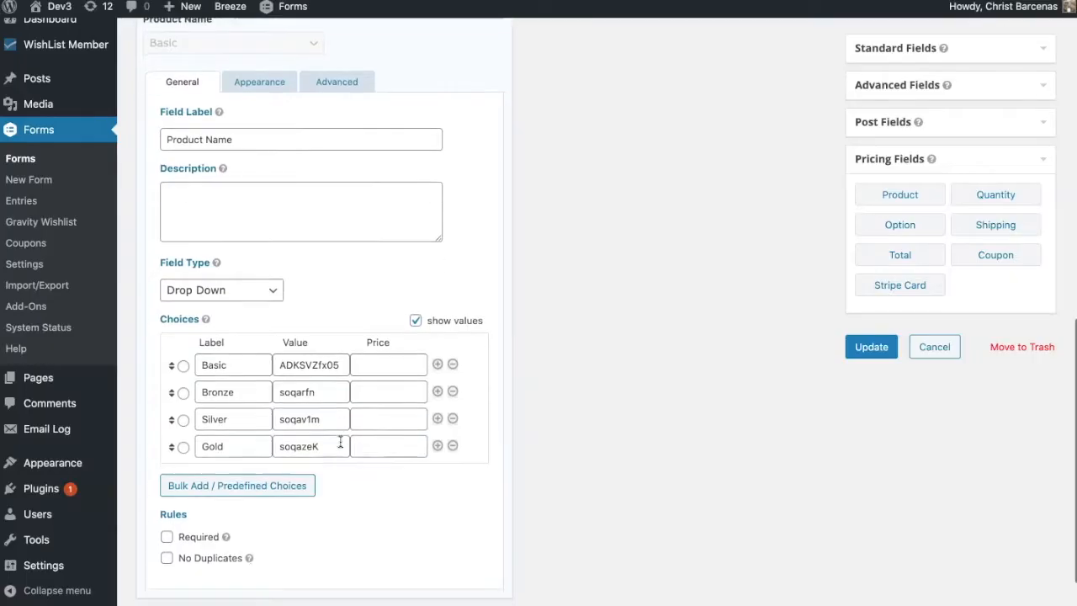
left_click(452, 392)
left_click(452, 392)
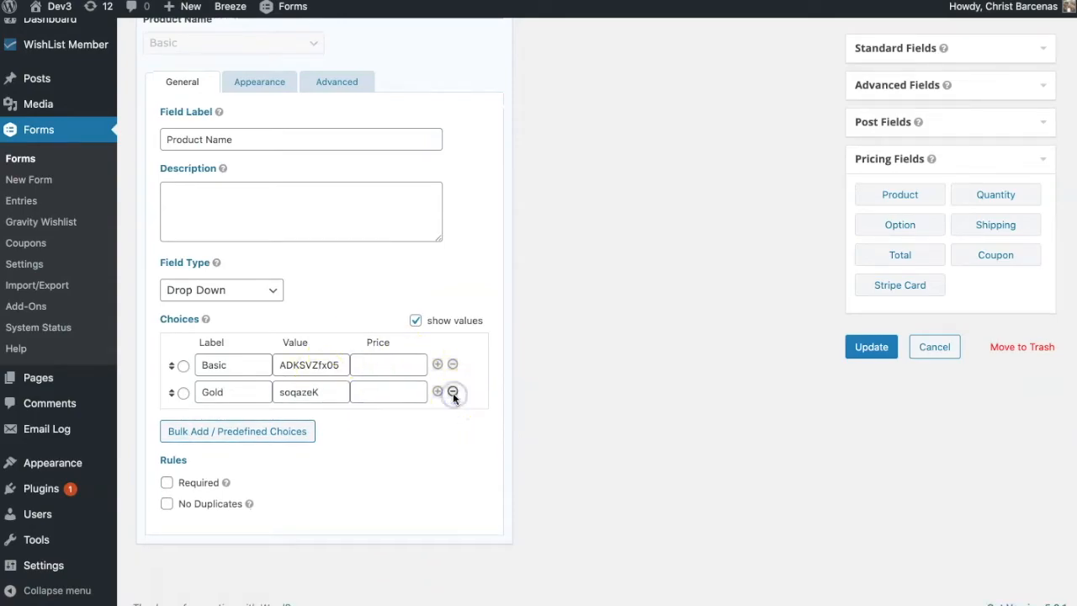
left_click(452, 390)
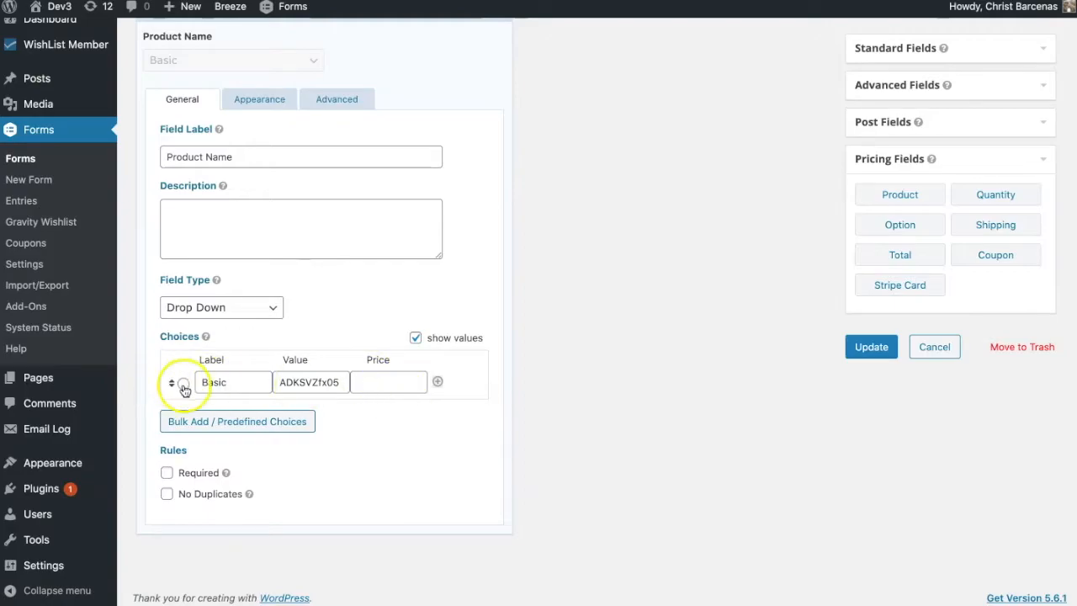
- Make Basic the default choice of the Product field and set its price to $10.00
left_click(185, 383)
left_click(383, 390)
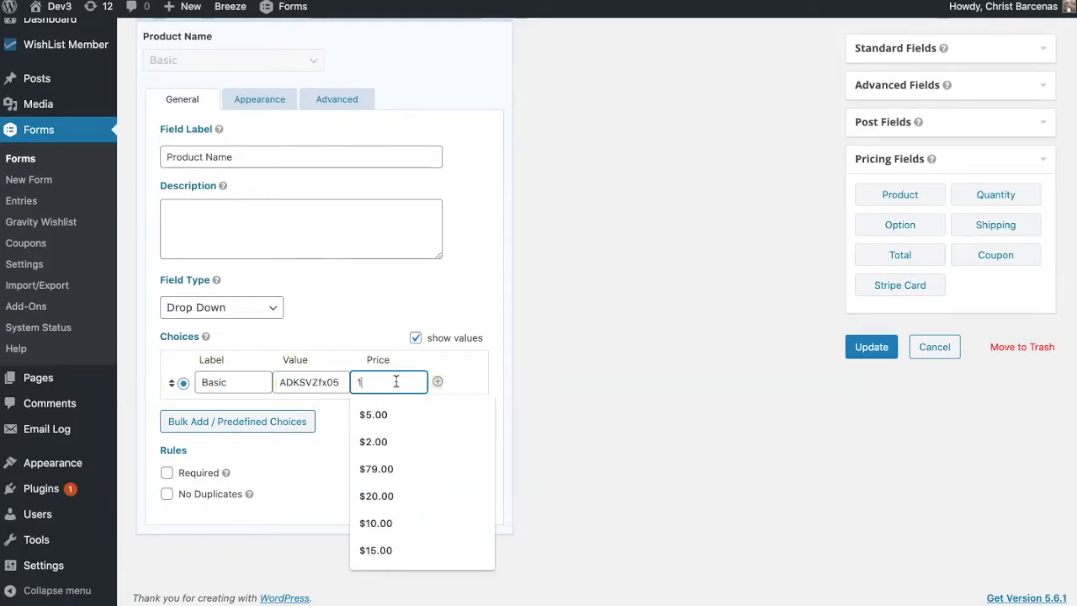
left_click(366, 331)
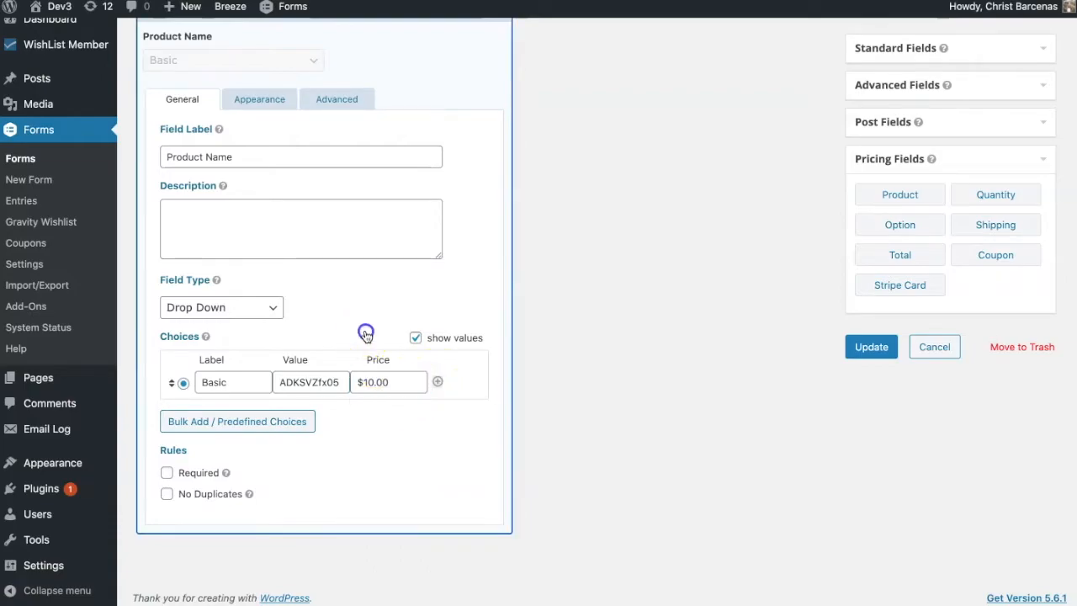
- Add a Total pricing field directly below the Product field
left_click_drag(920, 255, 320, 547)
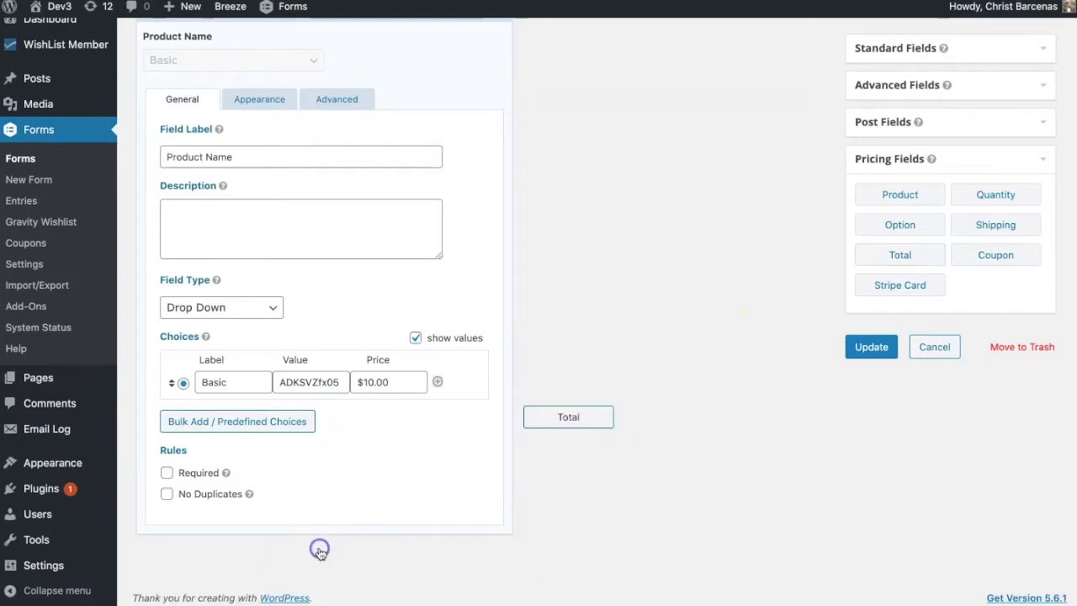
left_click_drag(912, 261, 370, 514)
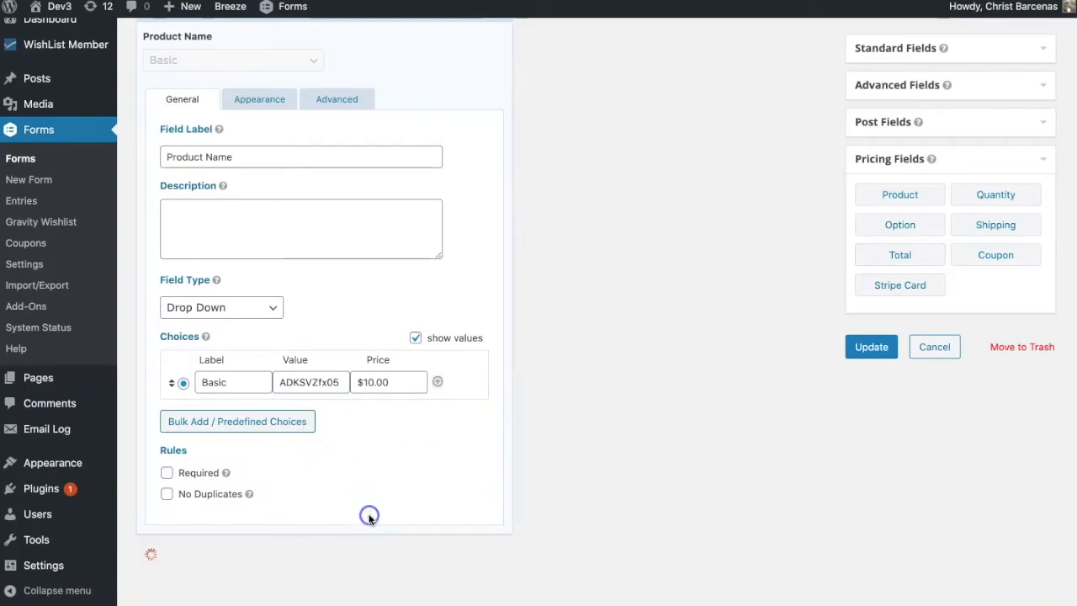
scroll(556, 465, "down", 1)
- Add a Stripe Card field below the Total field at the end of the form
left_click(909, 290)
left_click_drag(909, 290, 474, 384)
left_click_drag(440, 478, 427, 541)
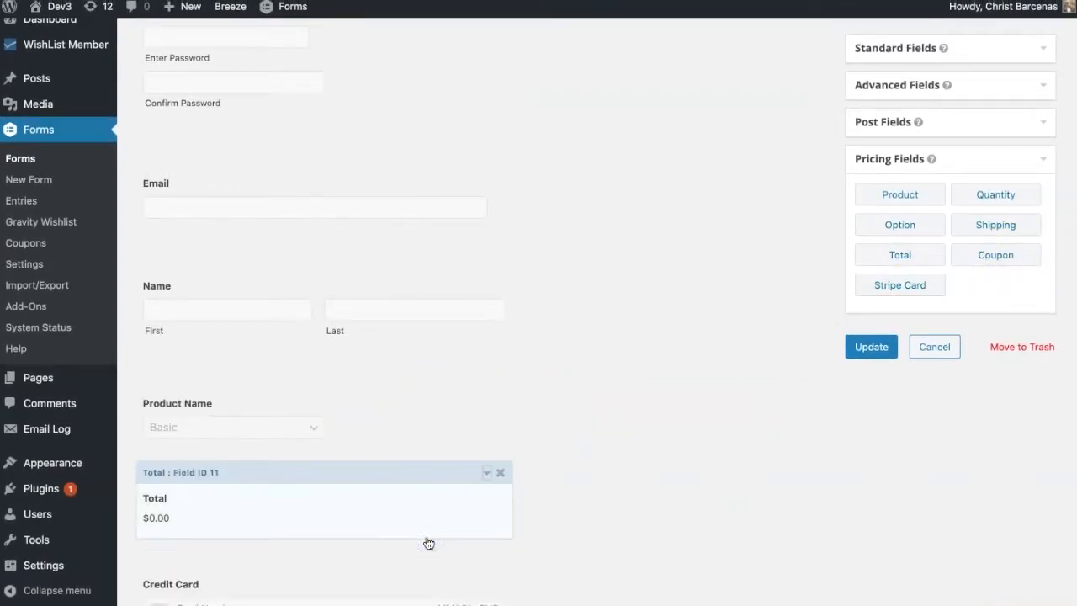
- Save the updated Gravity Wishlist form with its new pricing fields
left_click(728, 403)
scroll(445, 319, "up", 3)
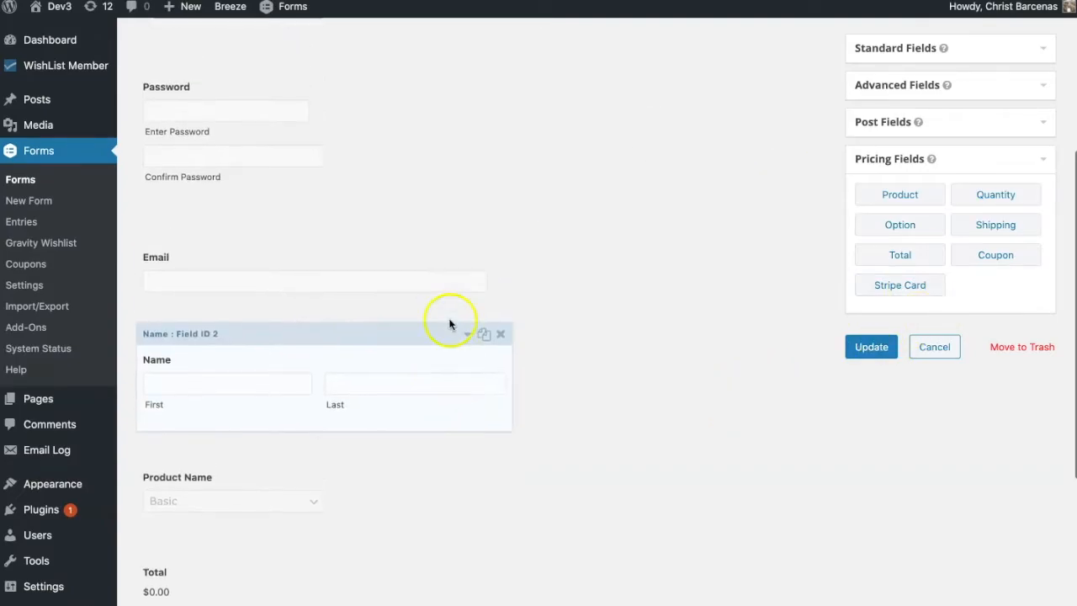
left_click(890, 348)
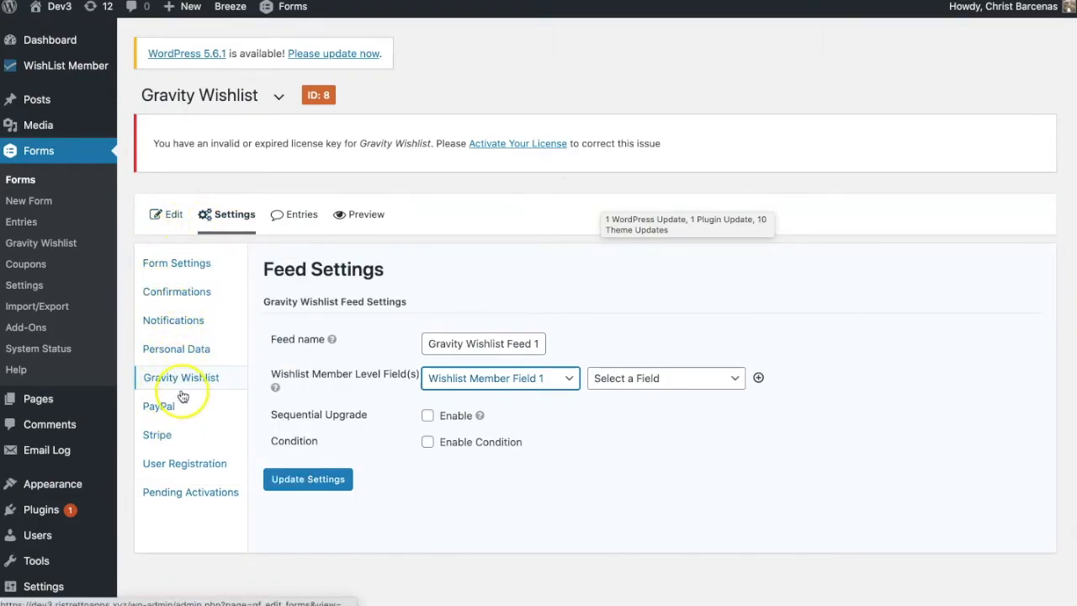
- Open Gravity Wishlist Feed 1 and examine the help note and selectable form fields for its Wishlist Member level mapping
scroll(252, 416, "down", 1)
mouse_move(226, 193)
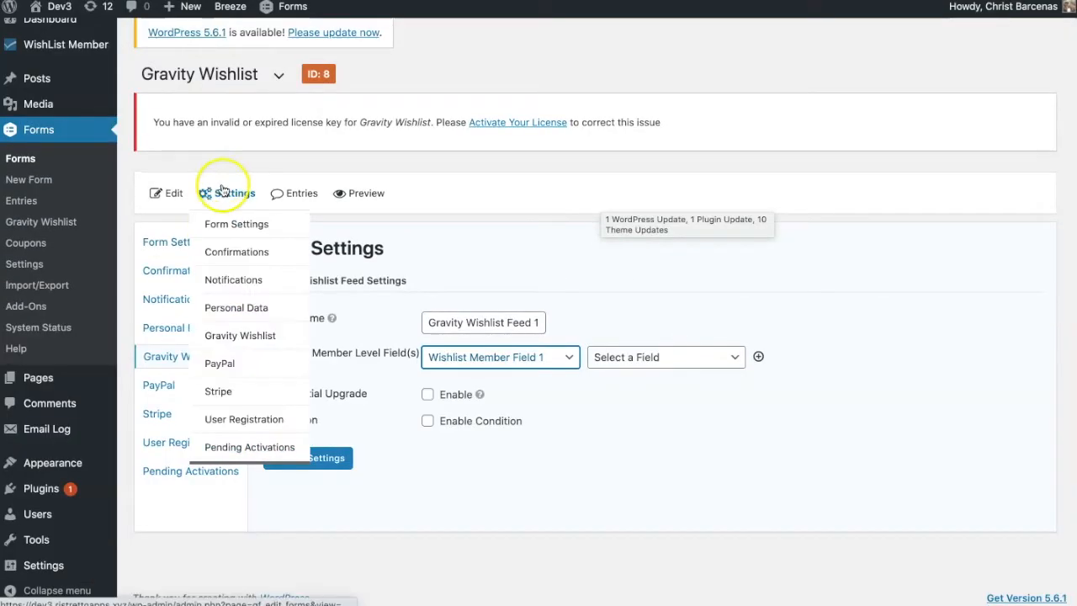
left_click(247, 337)
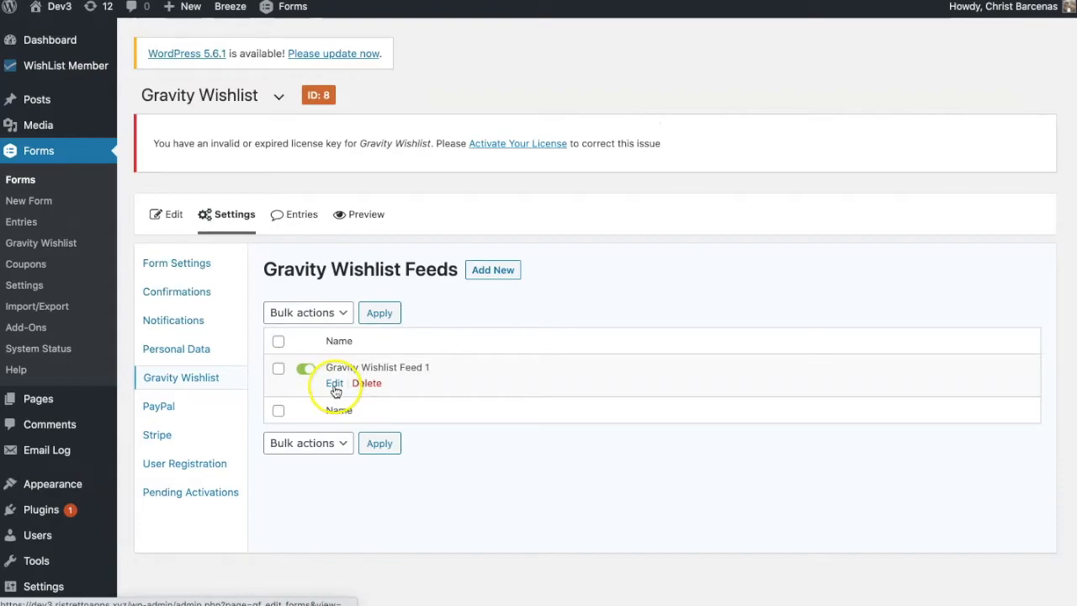
left_click(334, 384)
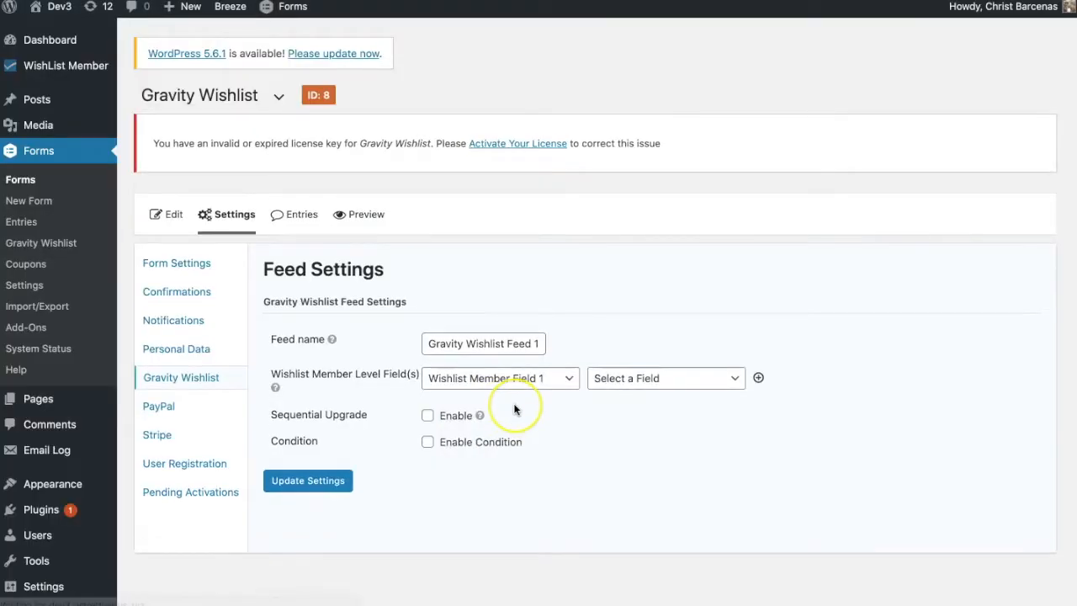
scroll(515, 410, "down", 1)
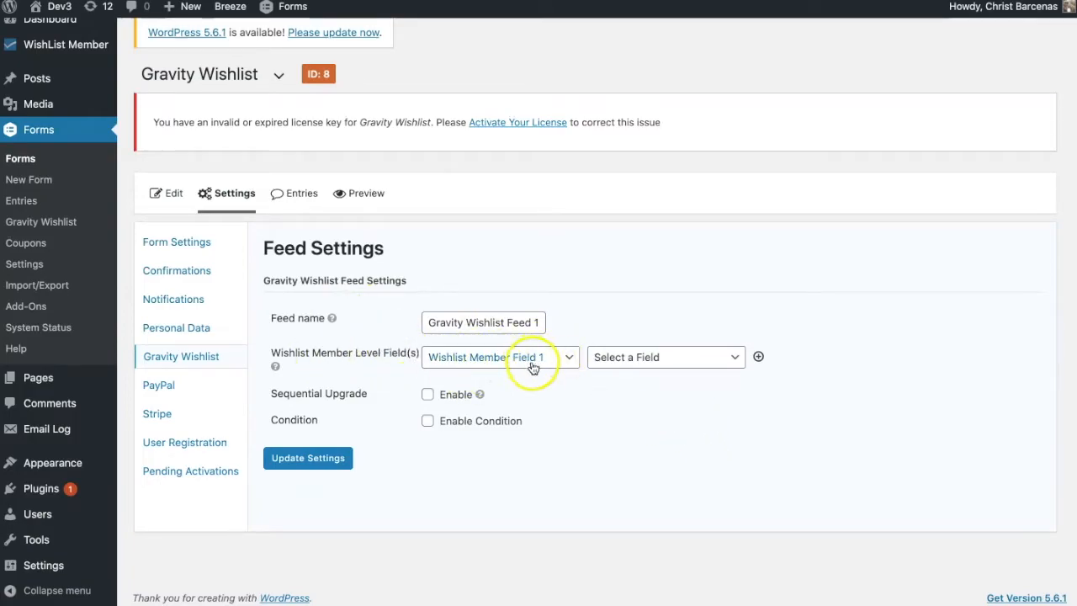
left_click(275, 367)
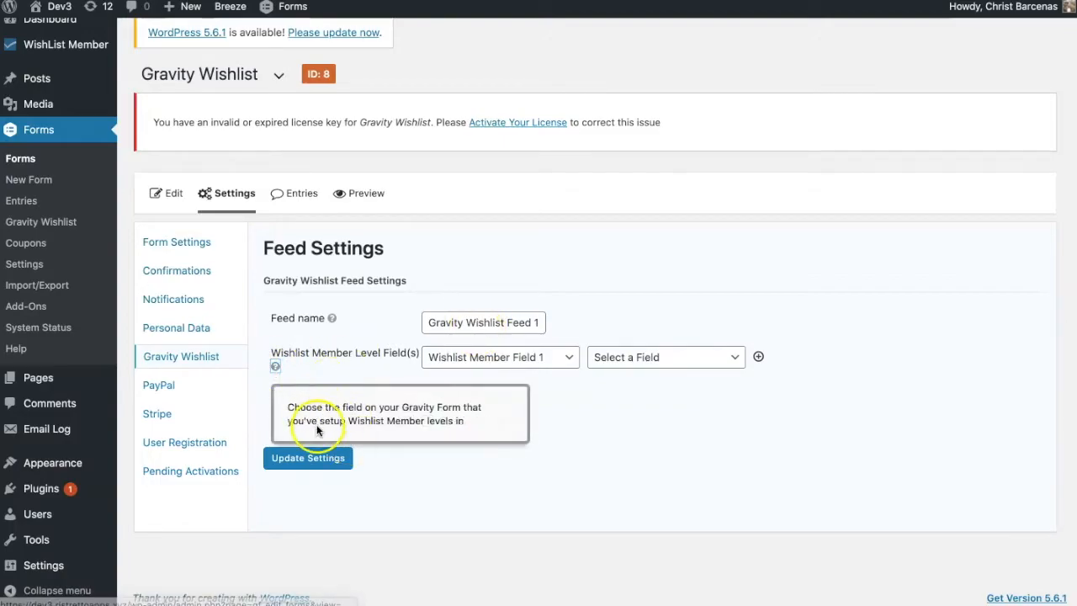
left_click(763, 399)
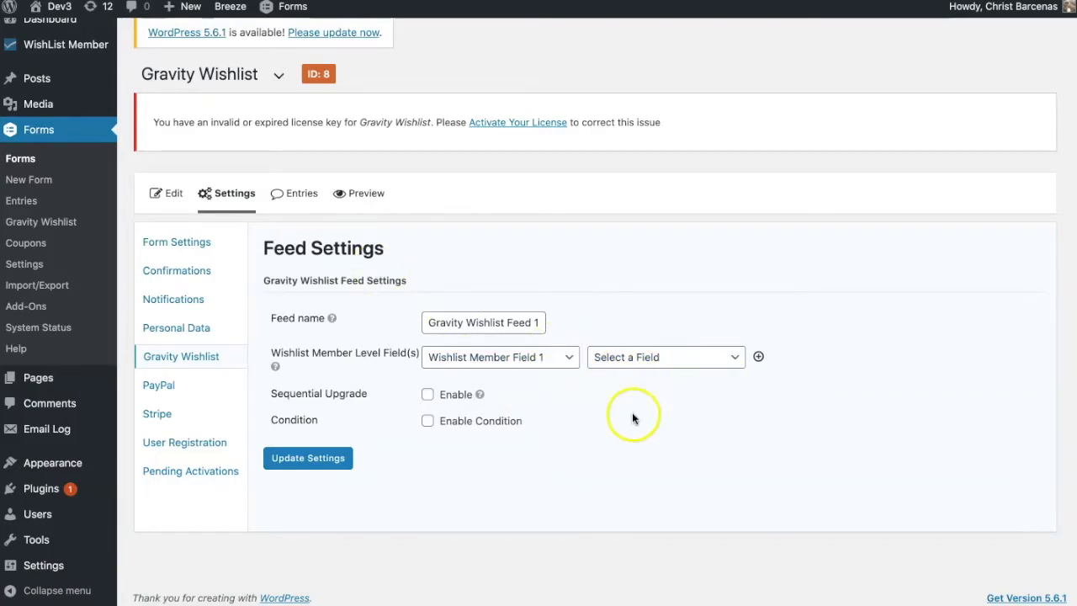
left_click(614, 364)
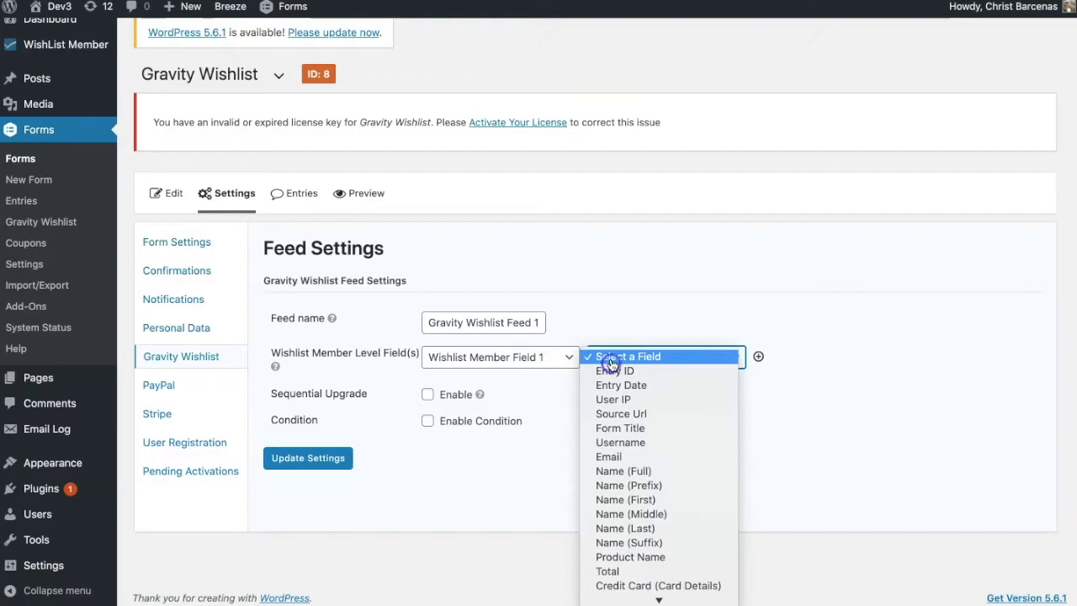
left_click(893, 374)
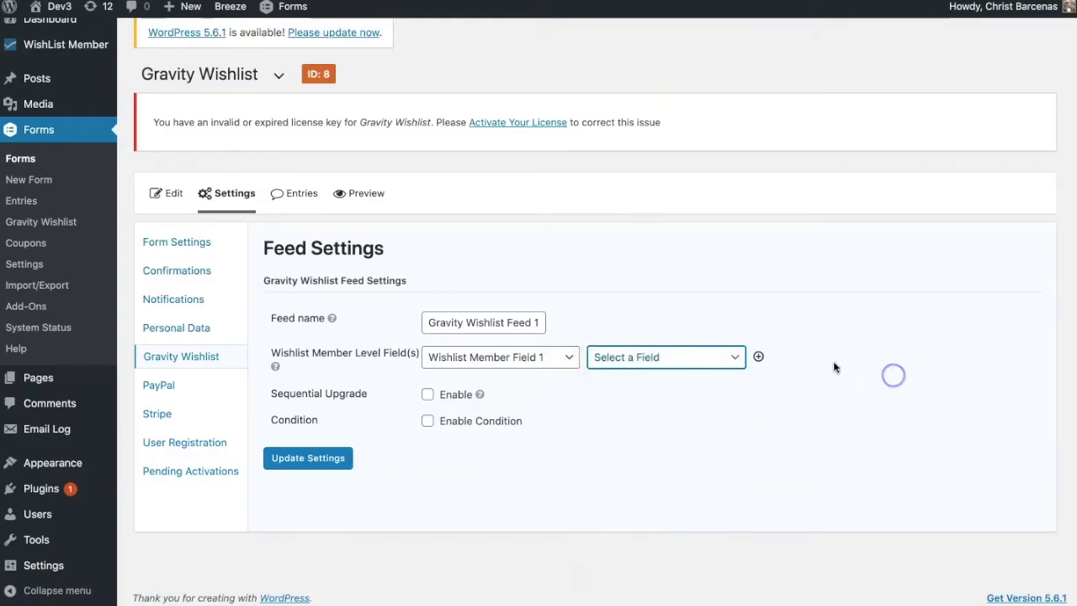
- Change the Product field's label to "Selected membership" in the form editor and save the form
left_click(168, 205)
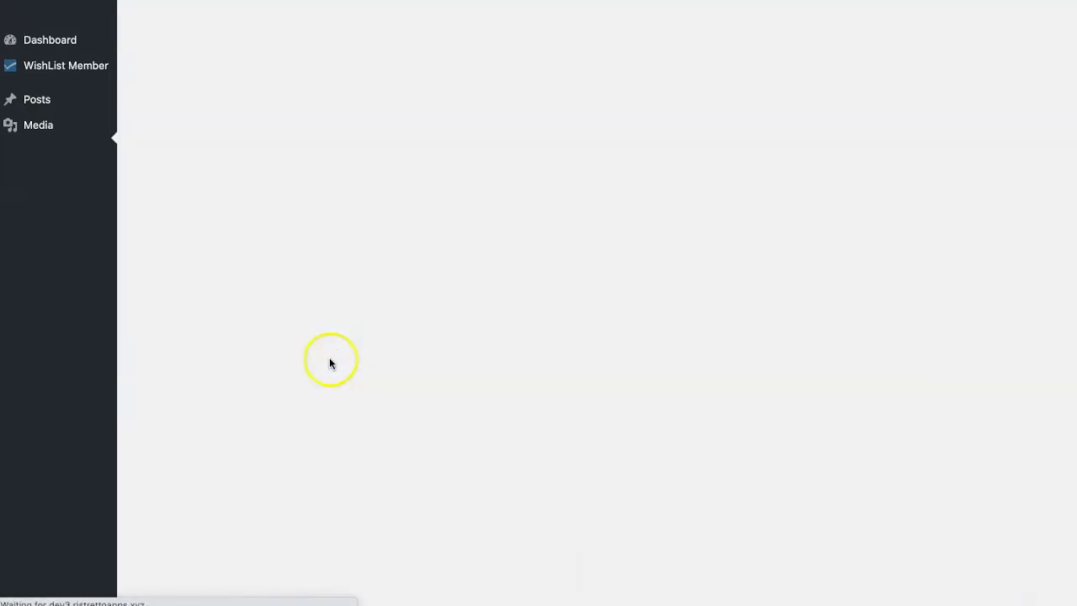
scroll(278, 431, "down", 5)
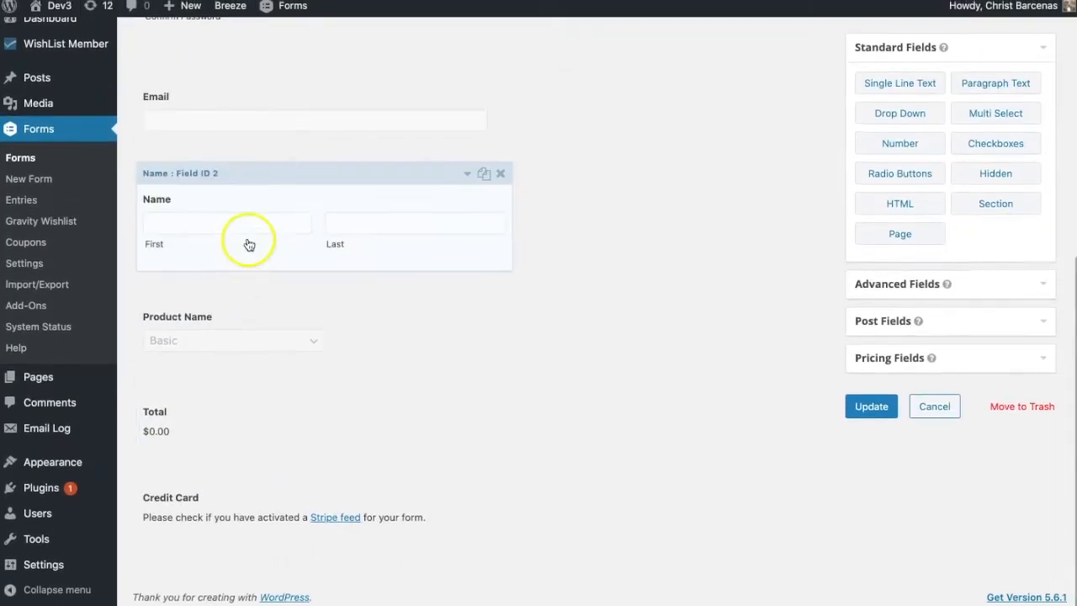
left_click(243, 335)
triple_click(258, 437)
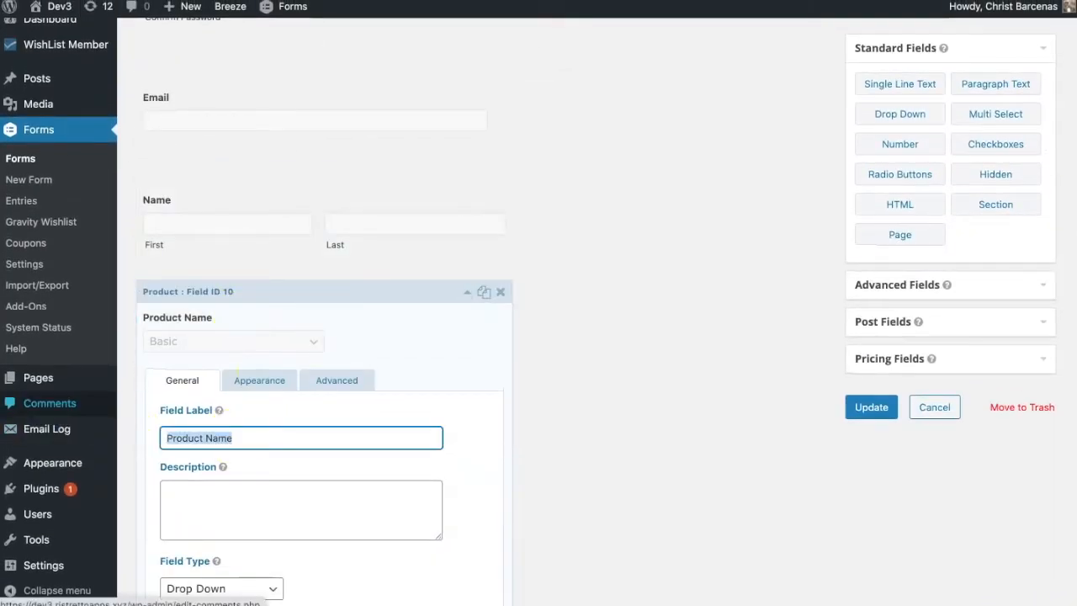
type("Sele")
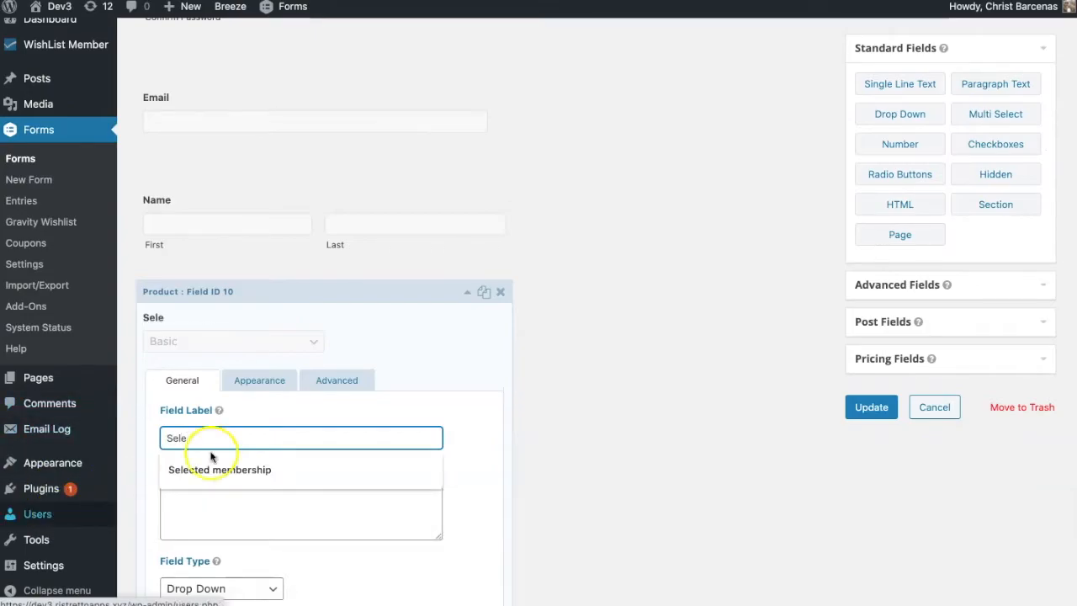
left_click(257, 471)
left_click(875, 408)
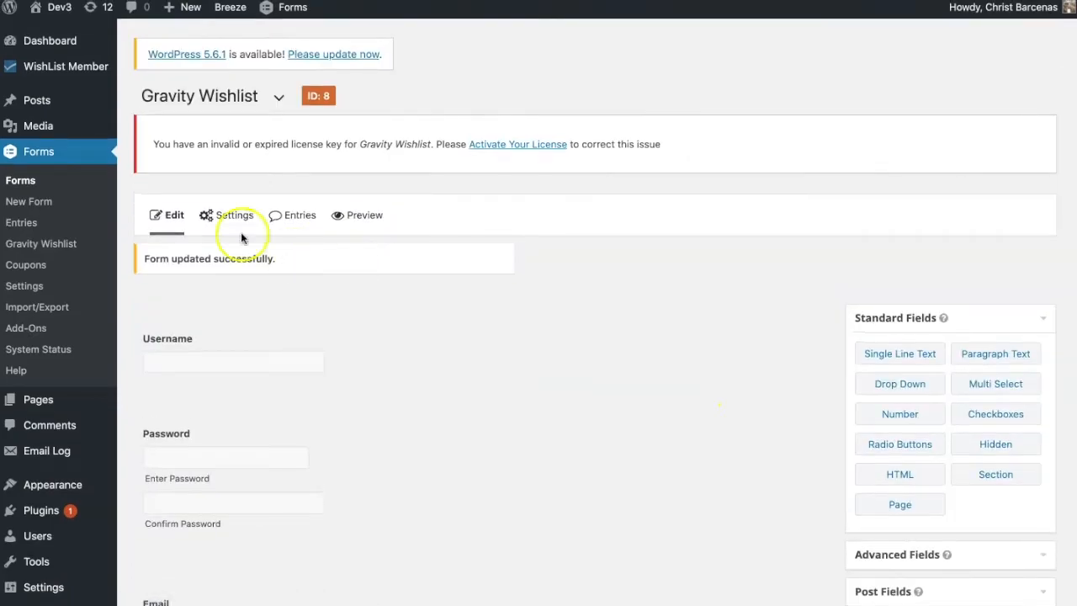
- Map Wishlist Member Field 1 to the Selected membership field in Gravity Wishlist Feed 1 and save the feed
mouse_move(234, 214)
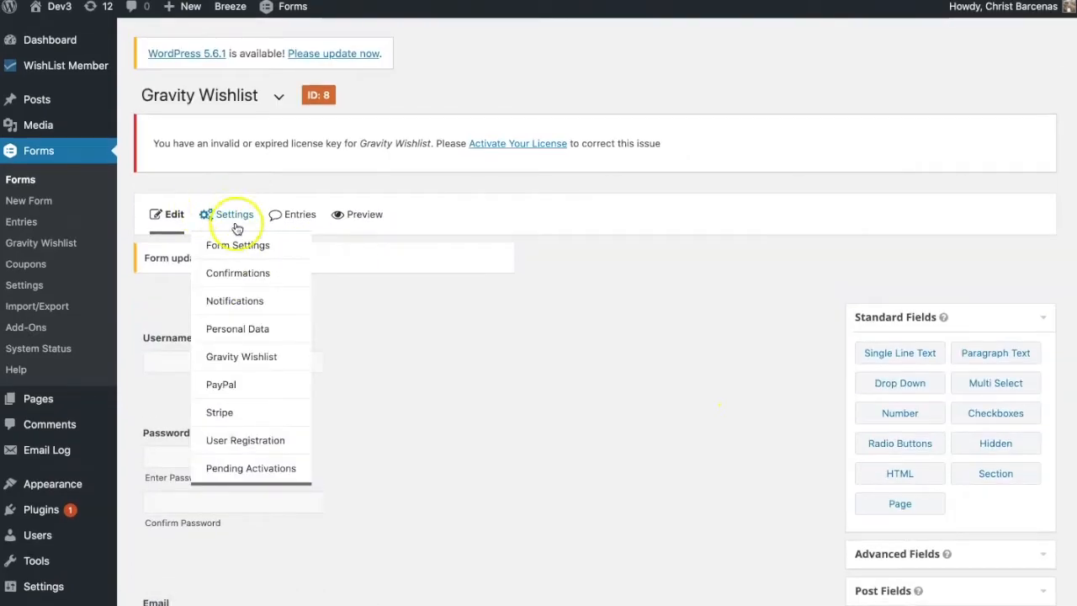
left_click(249, 356)
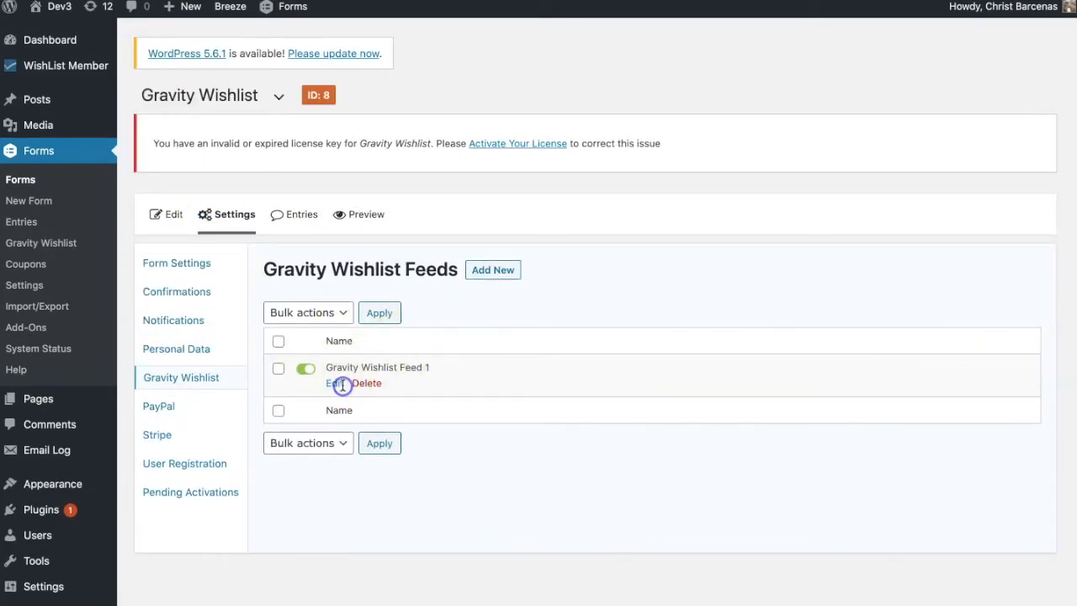
left_click(336, 384)
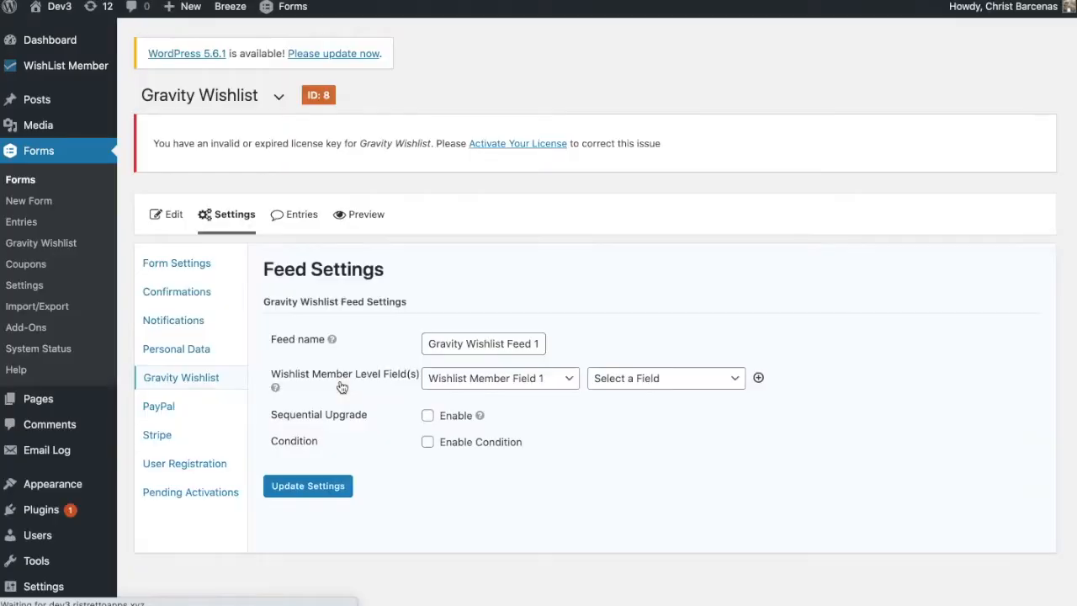
left_click(654, 378)
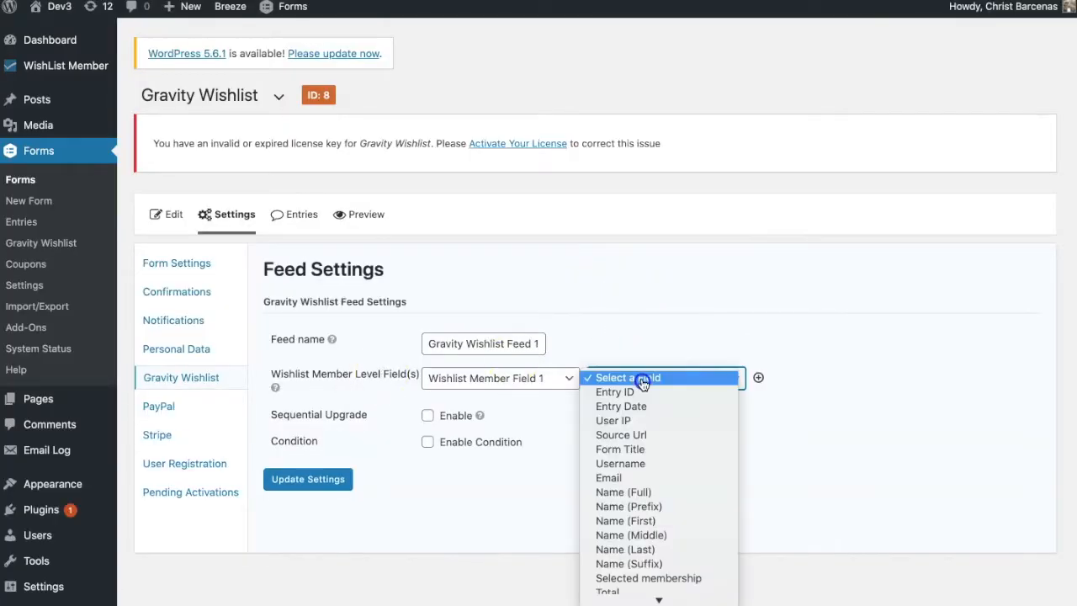
scroll(660, 459, "down", 1)
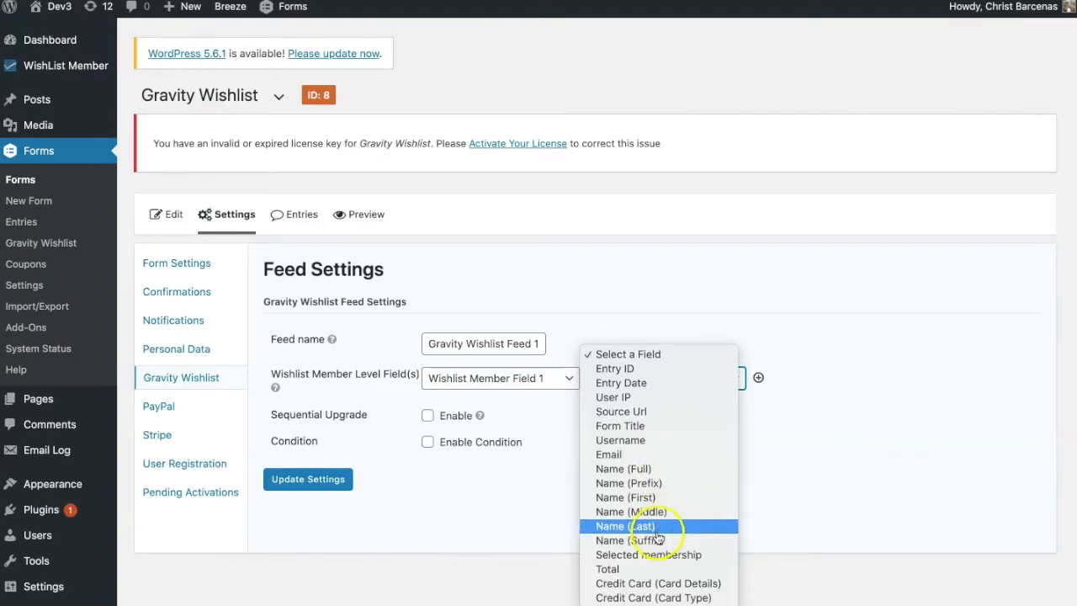
left_click(658, 562)
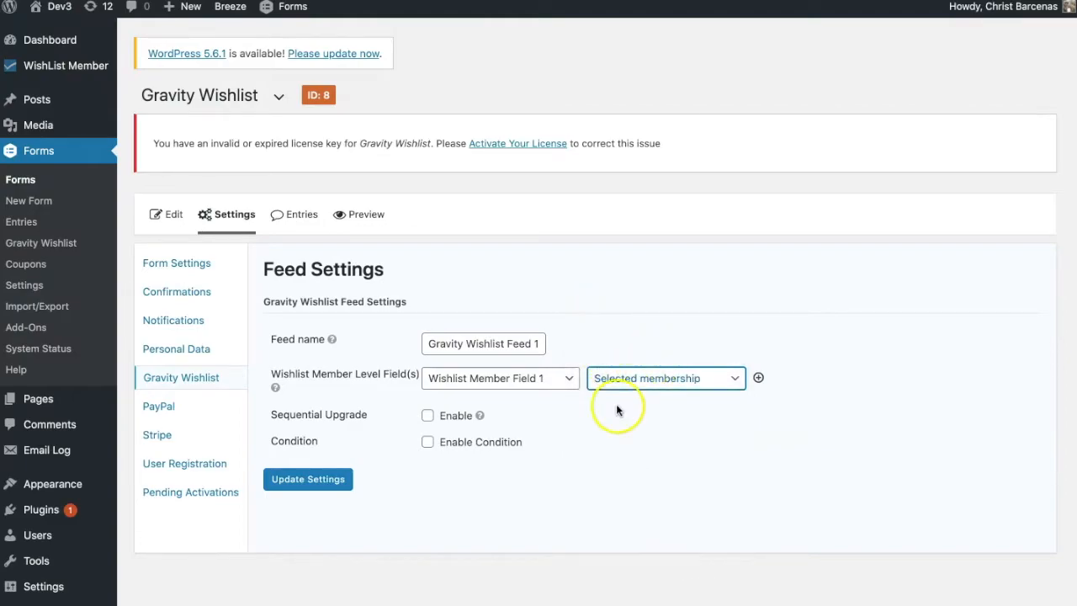
left_click(316, 482)
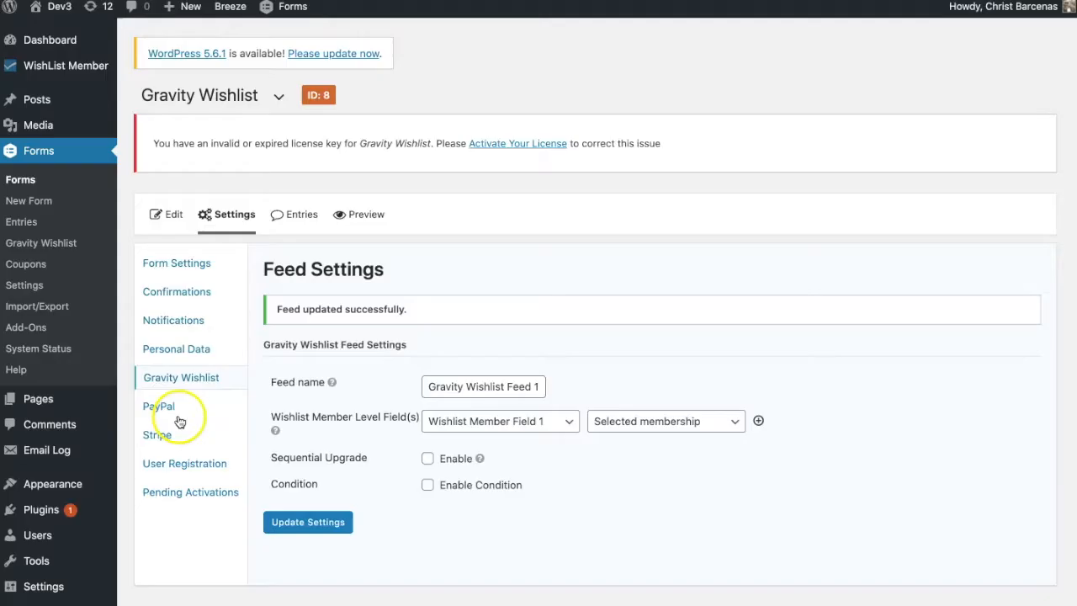
- Review the user field mappings and additional options of User Registration Feed 8, and save the feed
left_click(174, 470)
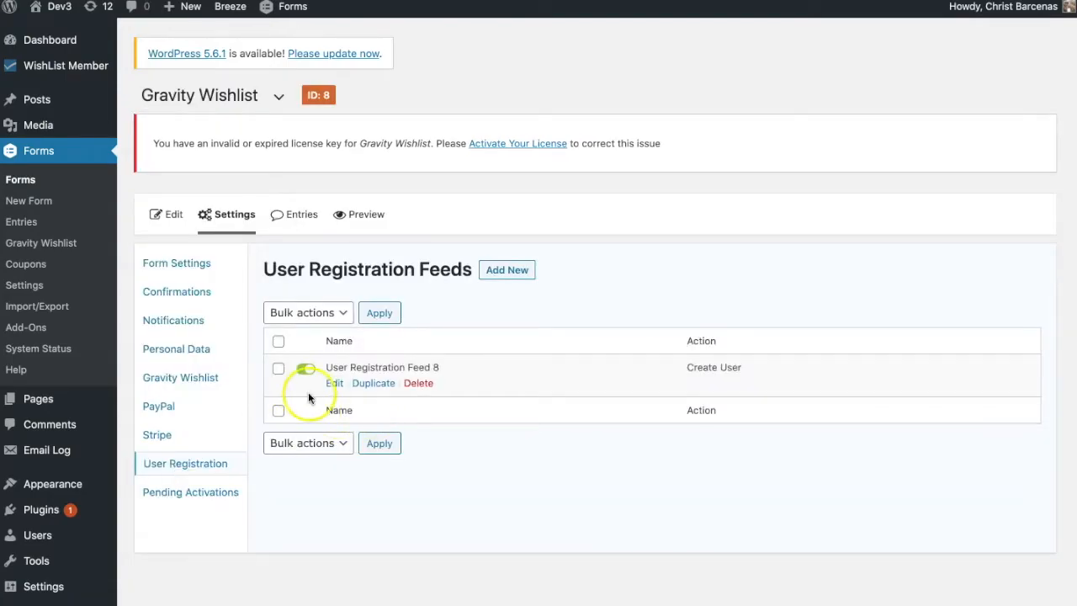
left_click(333, 389)
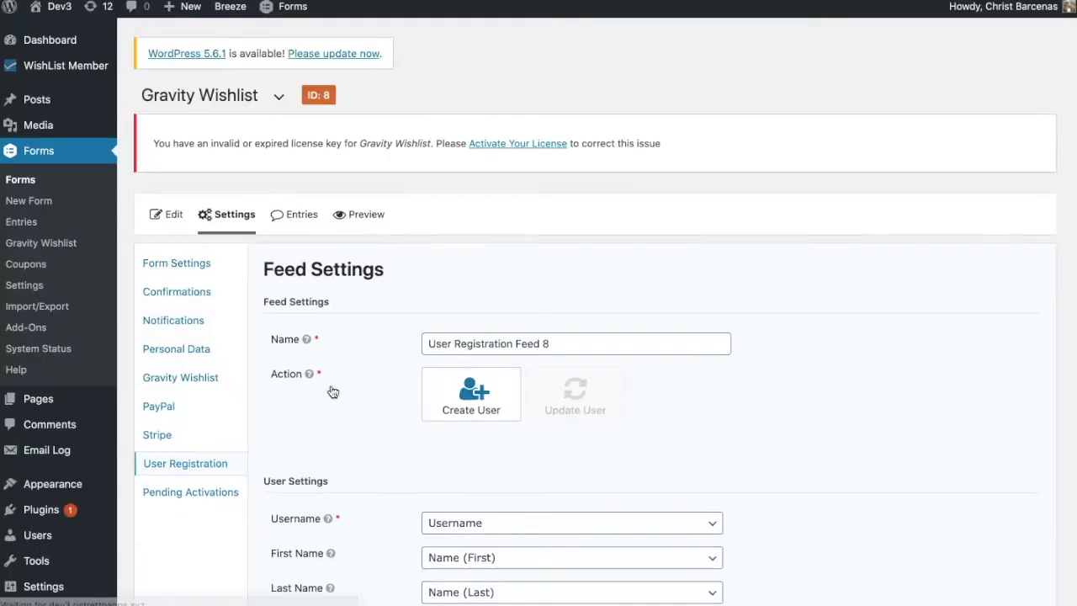
scroll(471, 443, "down", 2)
scroll(471, 444, "down", 3)
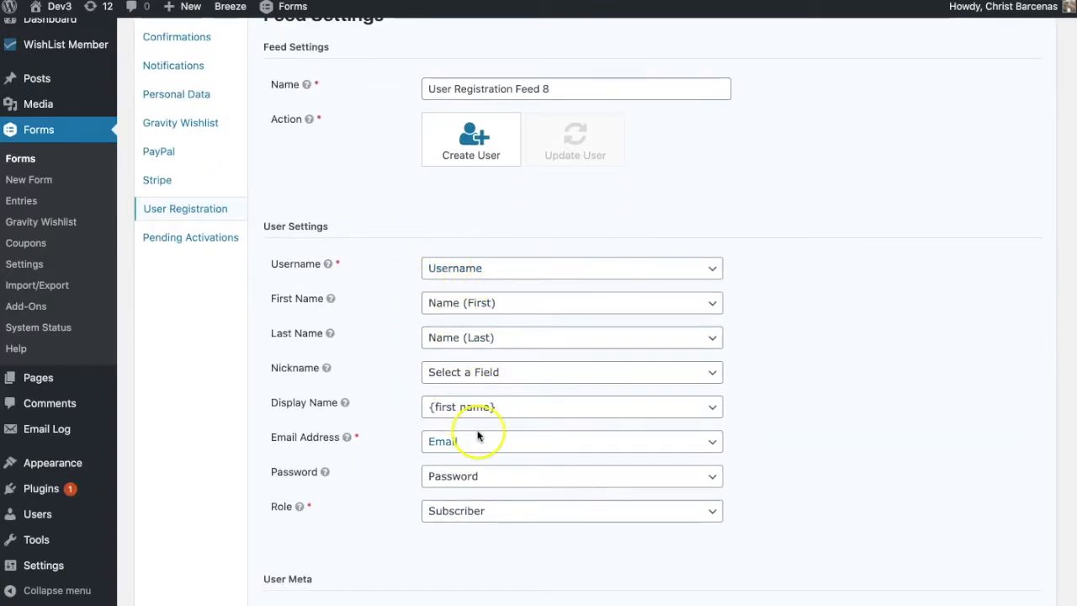
scroll(476, 412, "down", 2)
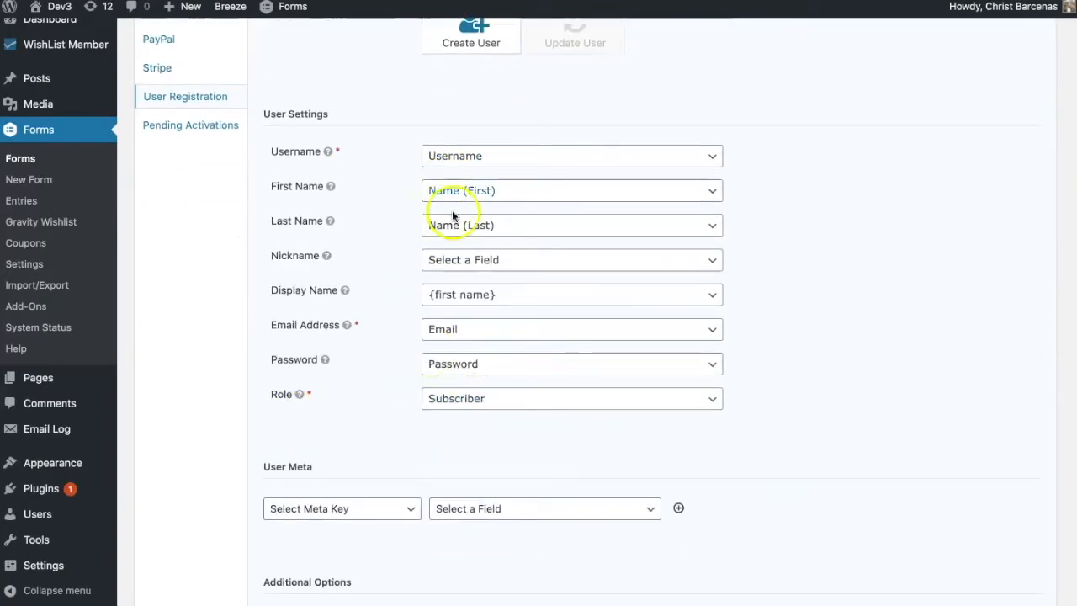
scroll(442, 252, "down", 3)
scroll(442, 283, "up", 2)
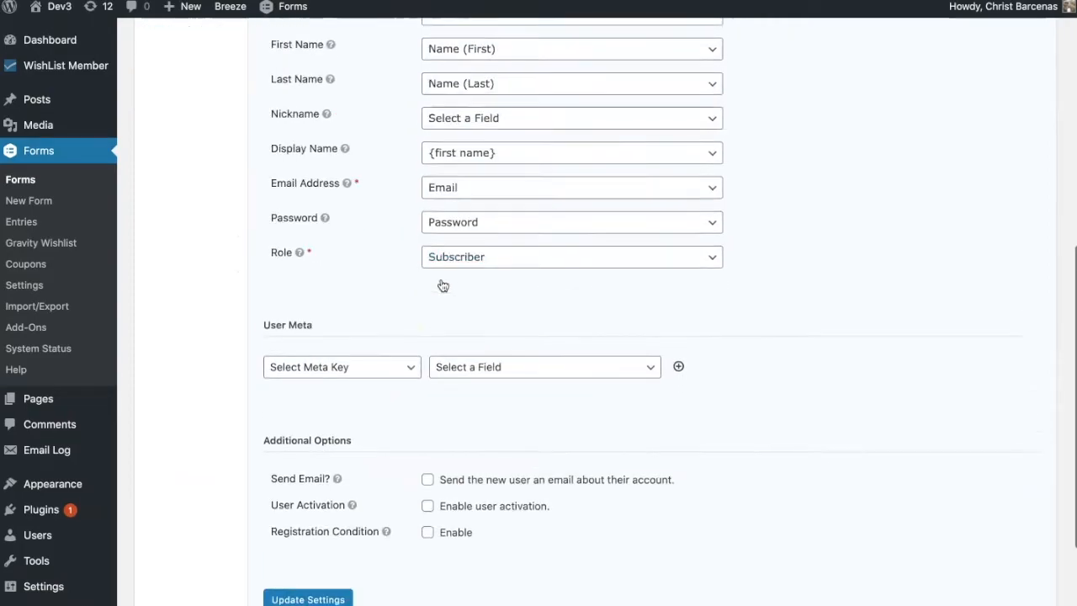
scroll(344, 373, "down", 4)
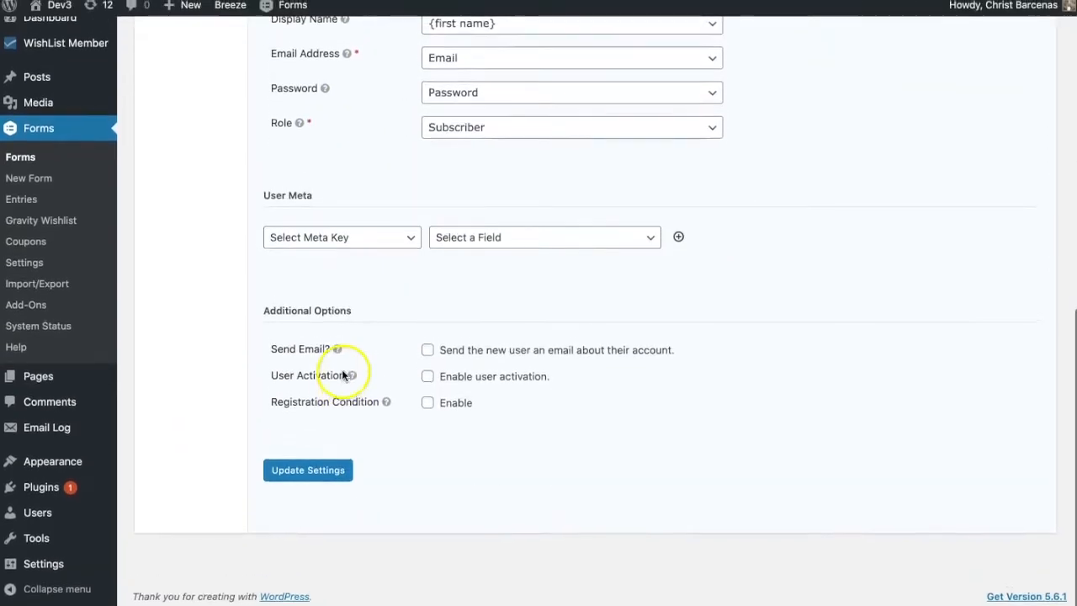
left_click(311, 479)
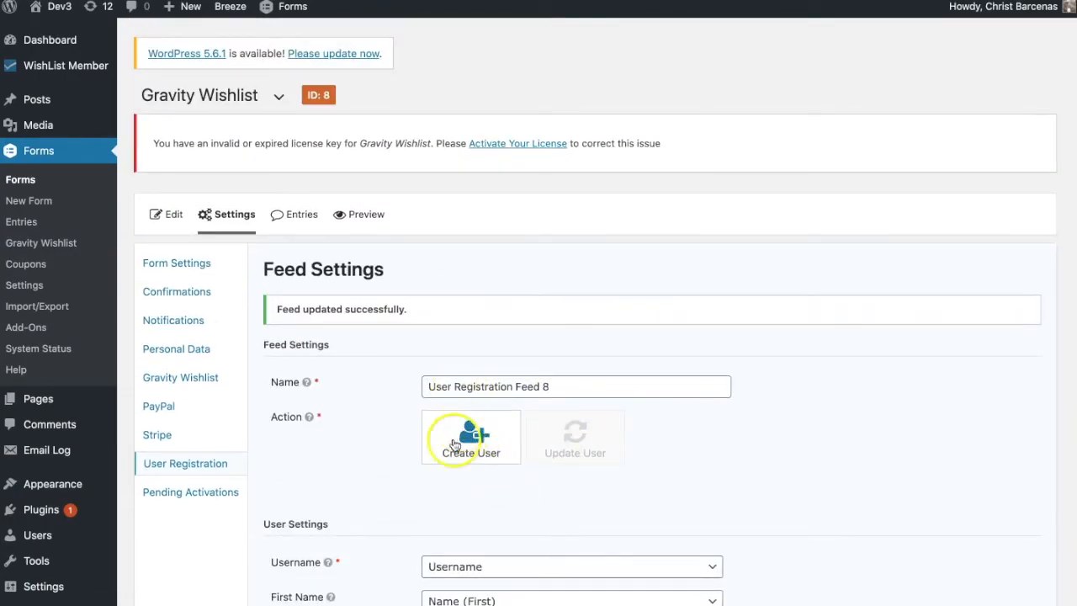
- Activate Stripe Feed 8 in the form's Stripe feeds and open it for editing
scroll(465, 483, "down", 1)
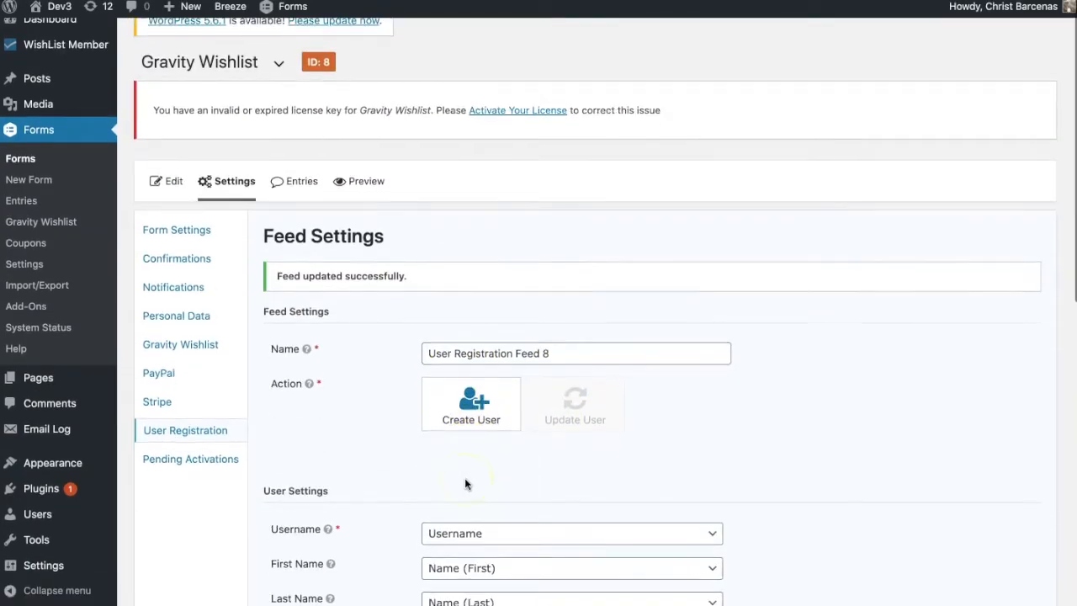
left_click(159, 406)
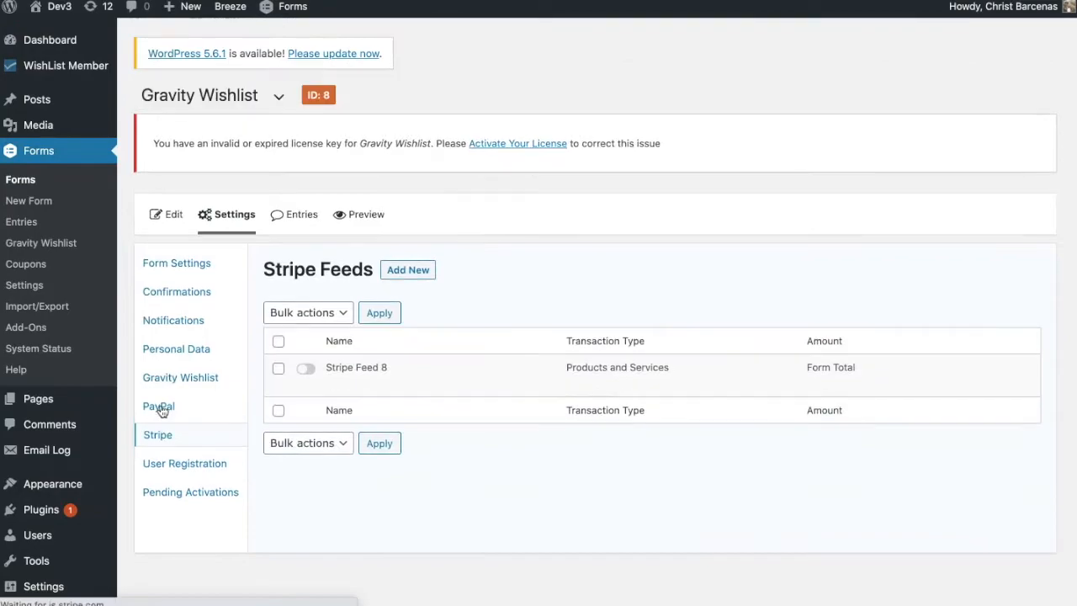
left_click(305, 369)
left_click(334, 384)
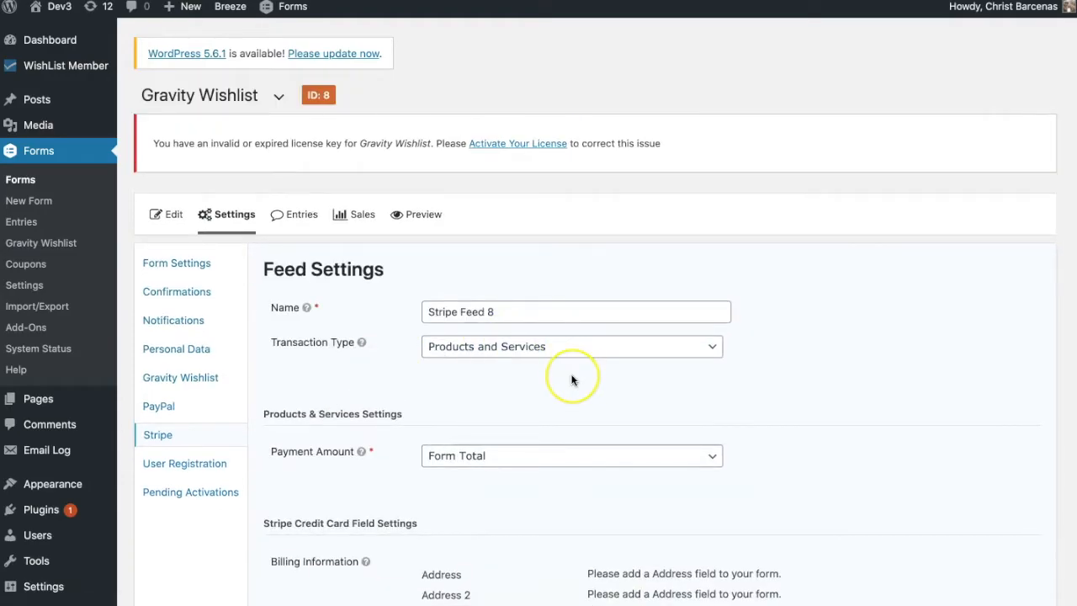
- Review the Stripe Feed 8 settings, choose Products and Services as the transaction type, and save the feed
scroll(572, 379, "down", 5)
scroll(542, 212, "up", 5)
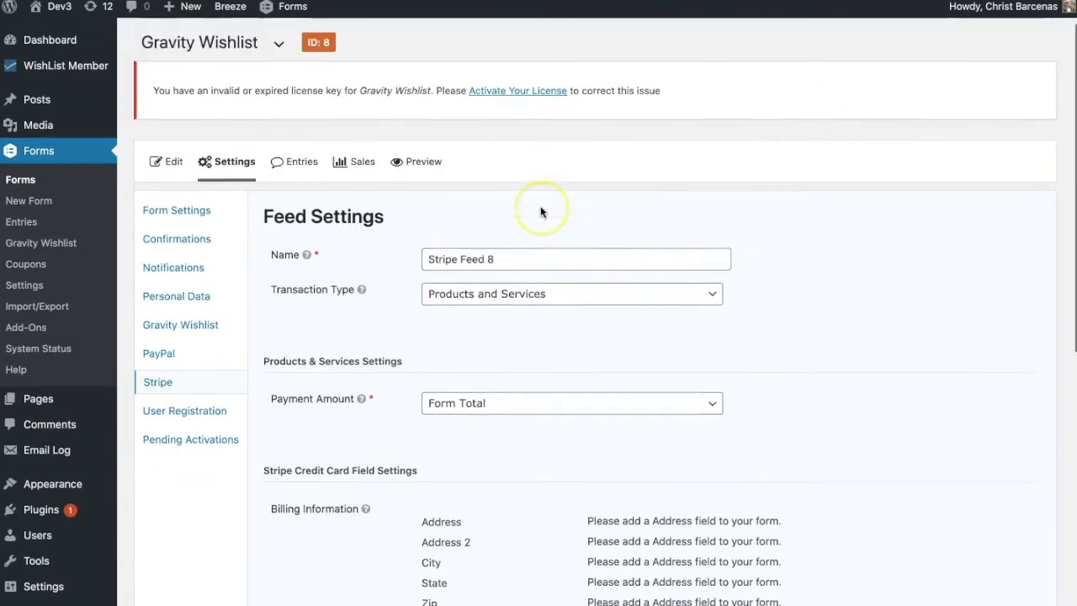
scroll(541, 212, "up", 2)
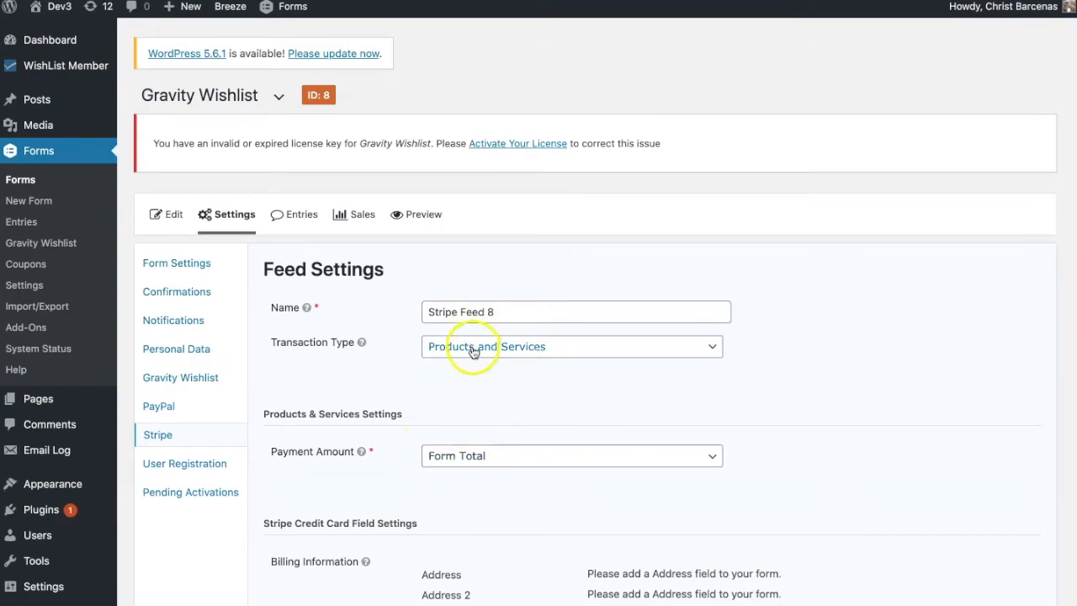
left_click(485, 358)
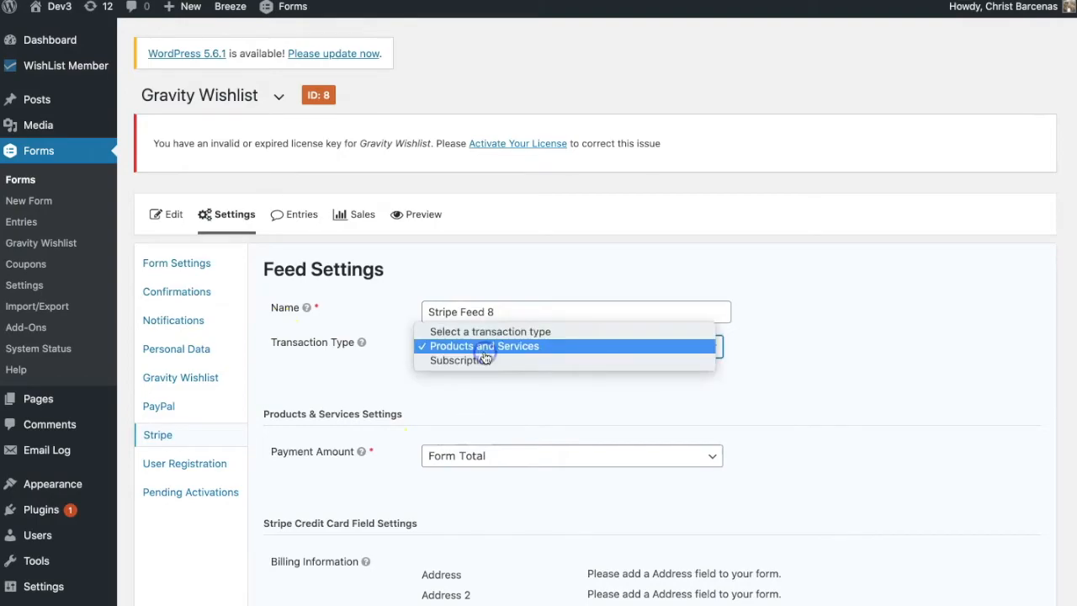
left_click(485, 346)
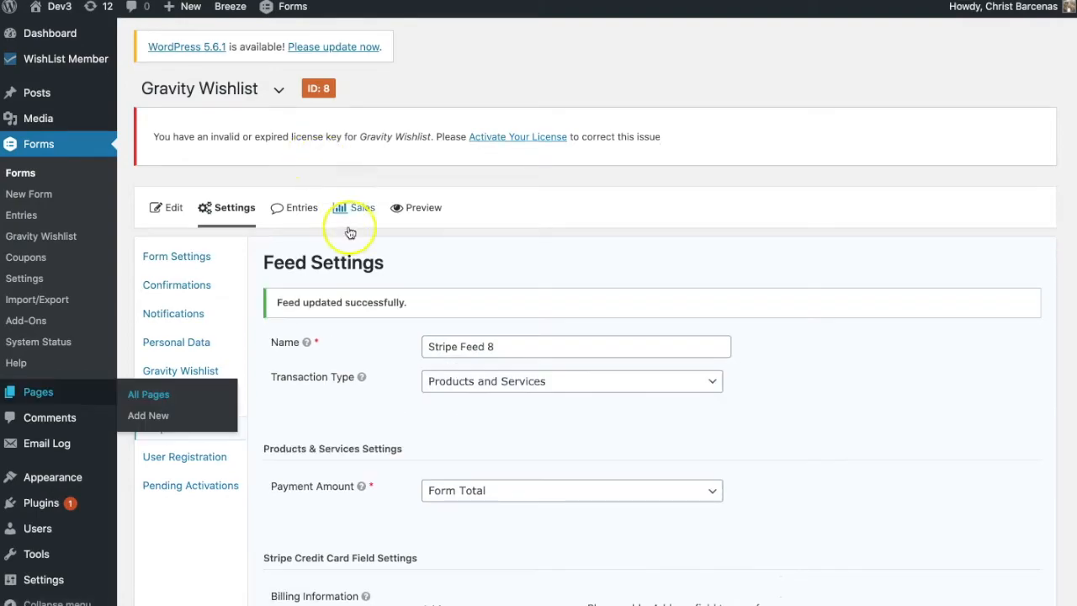
scroll(330, 356, "down", 2)
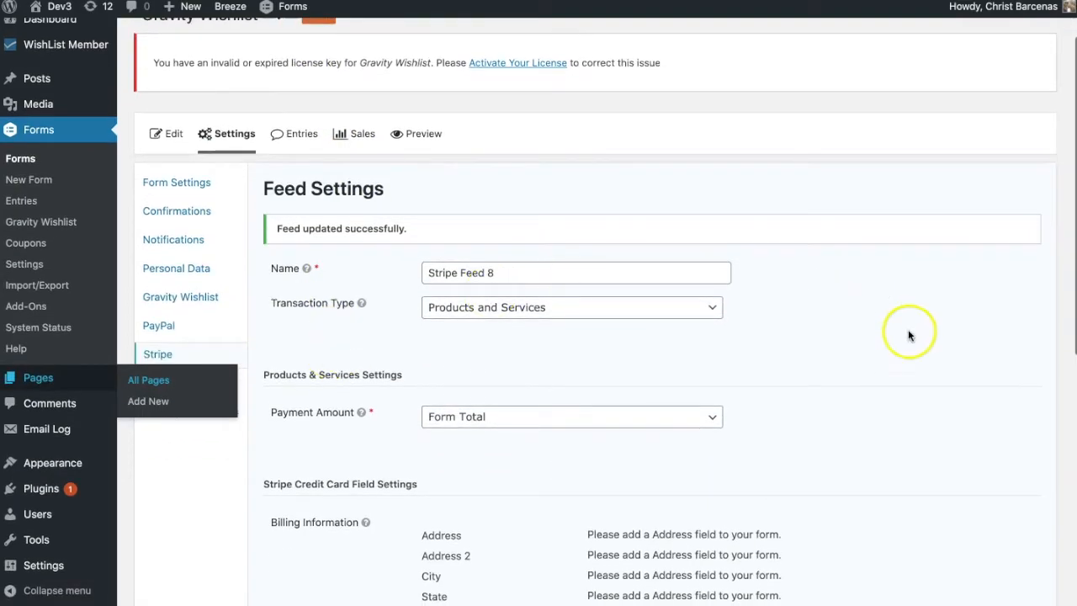
- Activate PayPal Feed 6 in the form's PayPal feeds and open it for editing
left_click(947, 334)
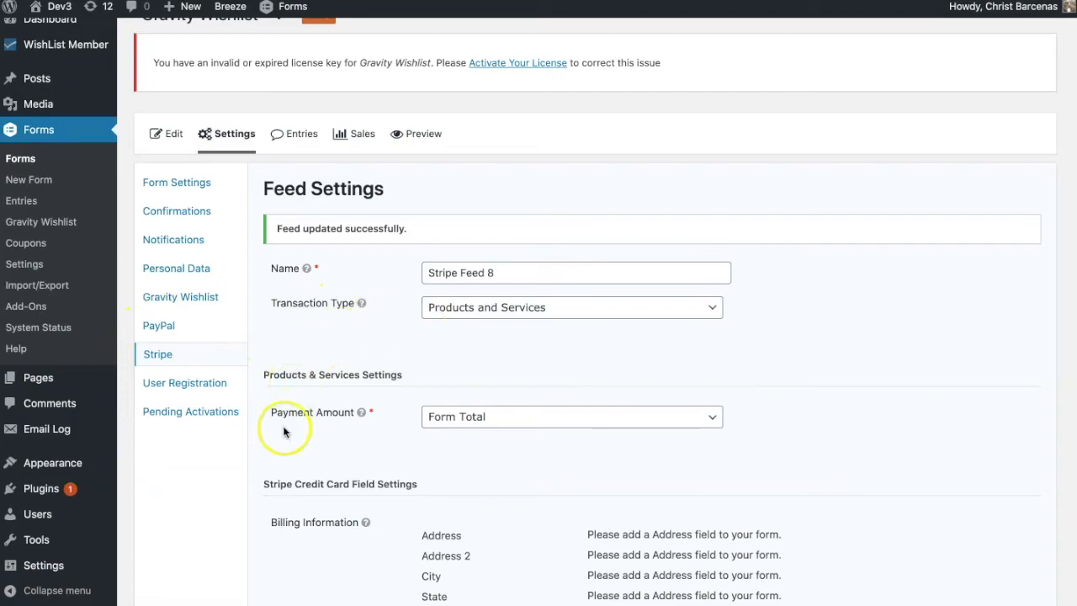
scroll(283, 431, "down", 1)
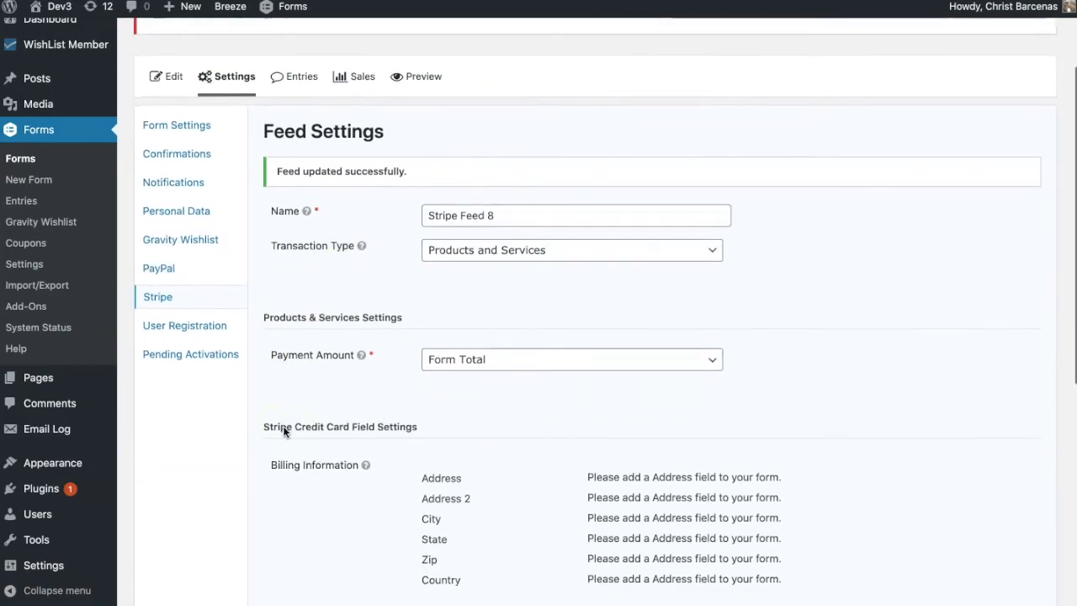
left_click(170, 278)
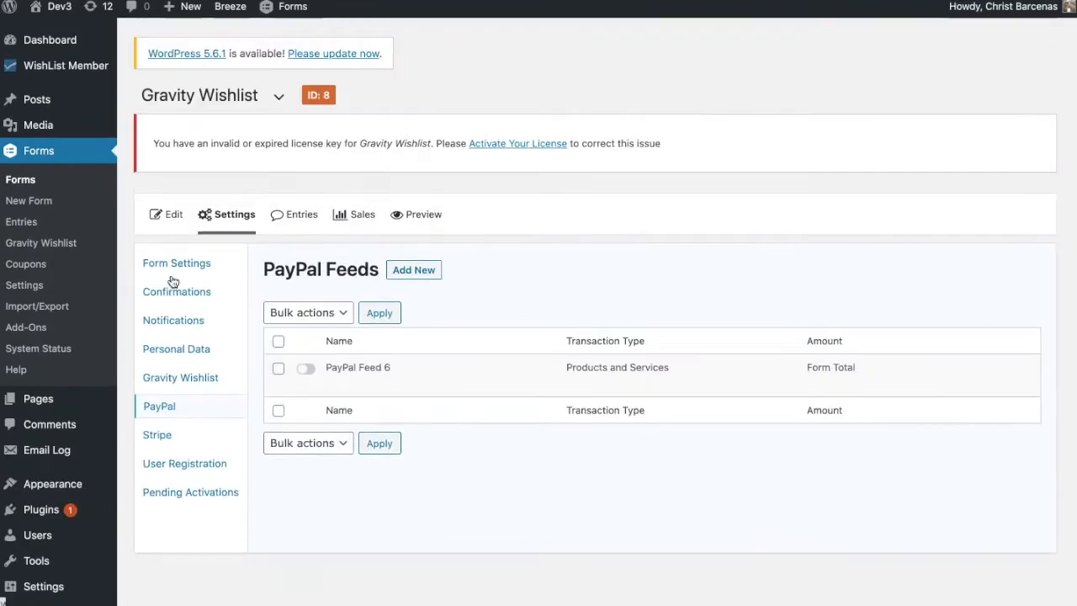
scroll(241, 387, "down", 1)
left_click(307, 349)
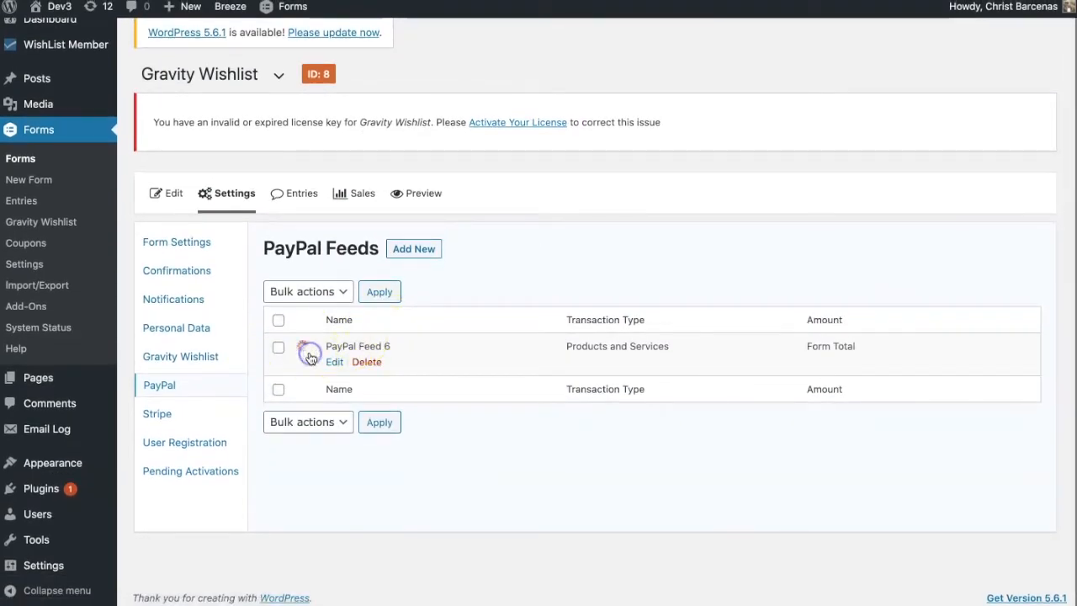
left_click(330, 364)
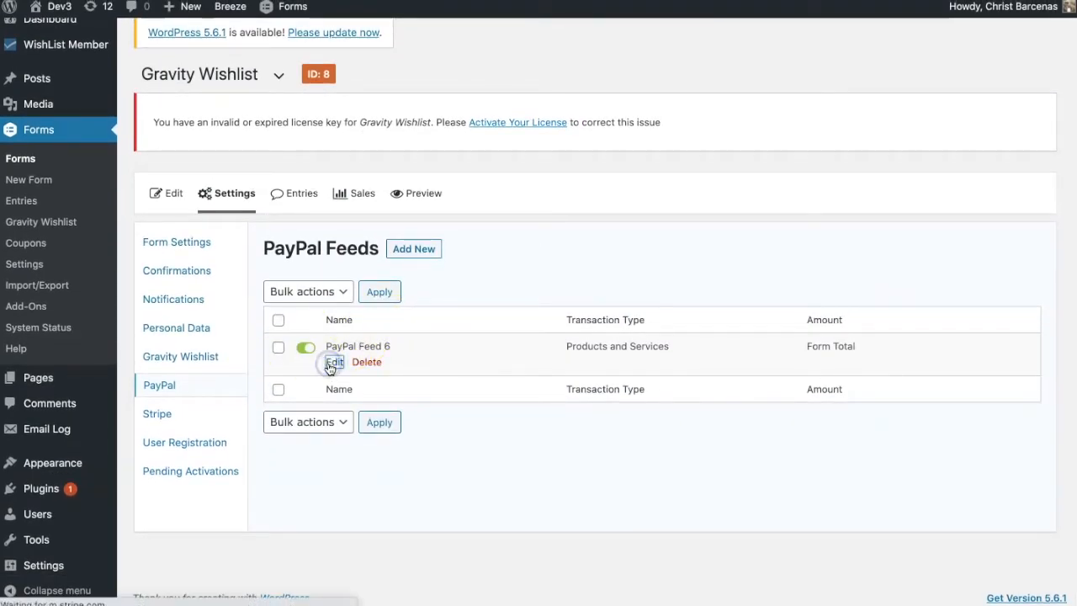
- Review PayPal Feed 6's account email, mode, transaction type, payment amount and billing field mappings
scroll(532, 191, "down", 2)
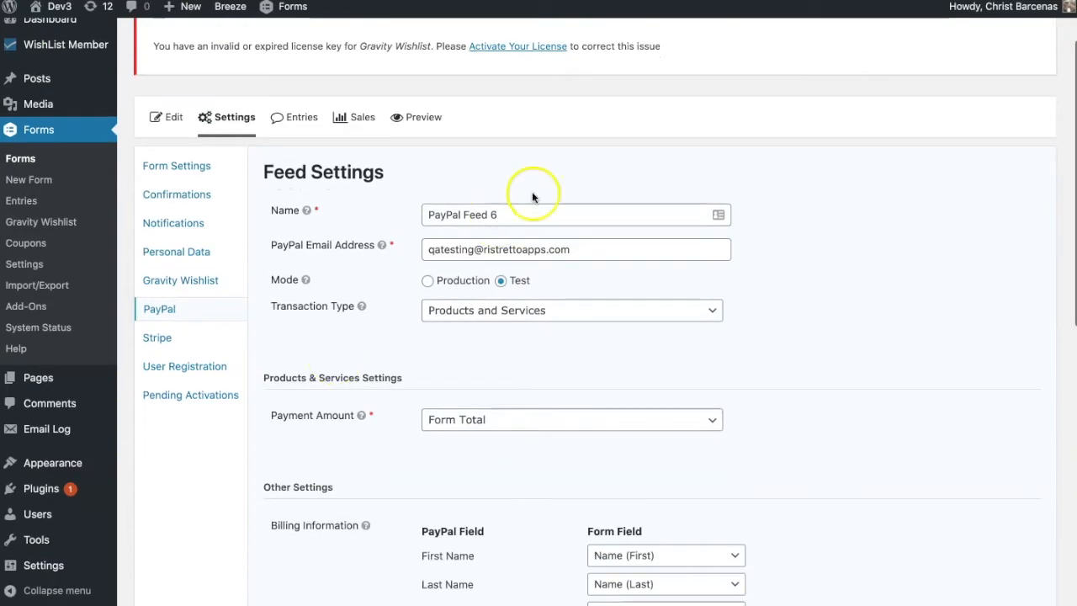
scroll(482, 360, "down", 2)
scroll(482, 360, "up", 4)
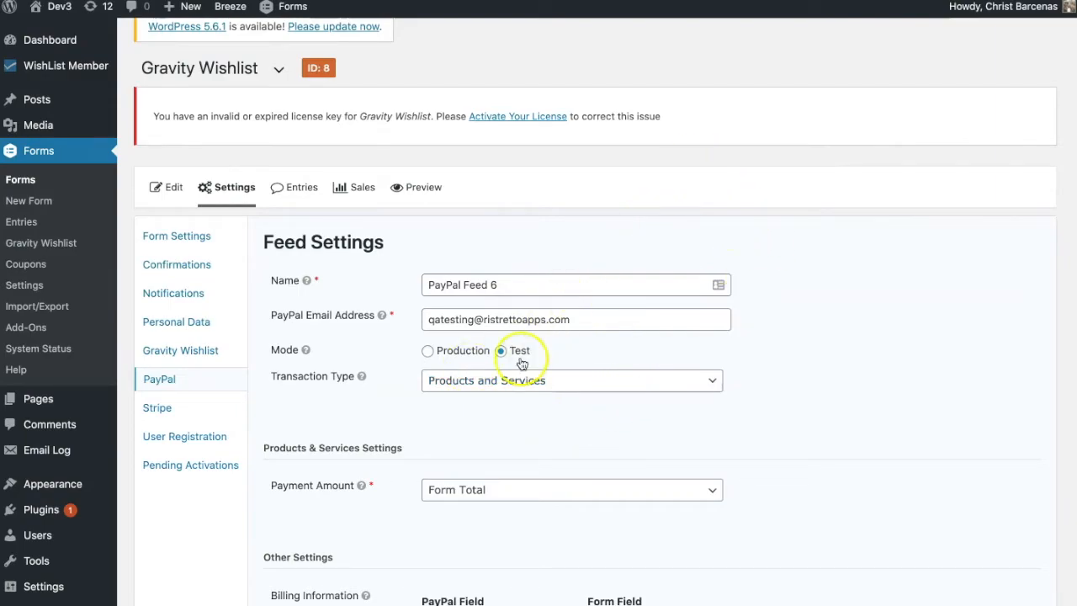
scroll(521, 363, "down", 1)
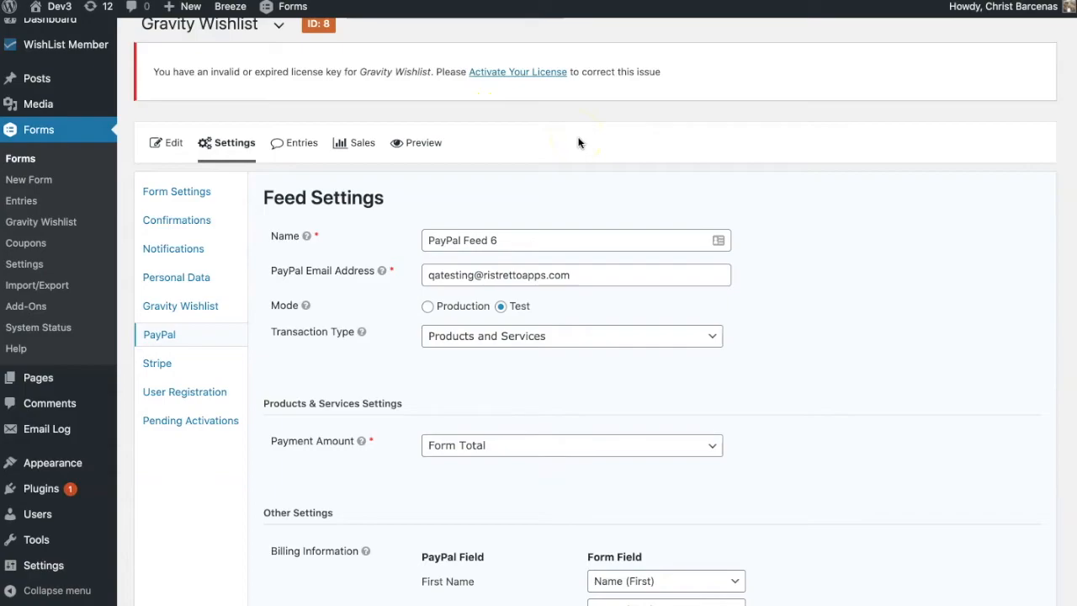
scroll(565, 163, "down", 1)
scroll(565, 162, "up", 1)
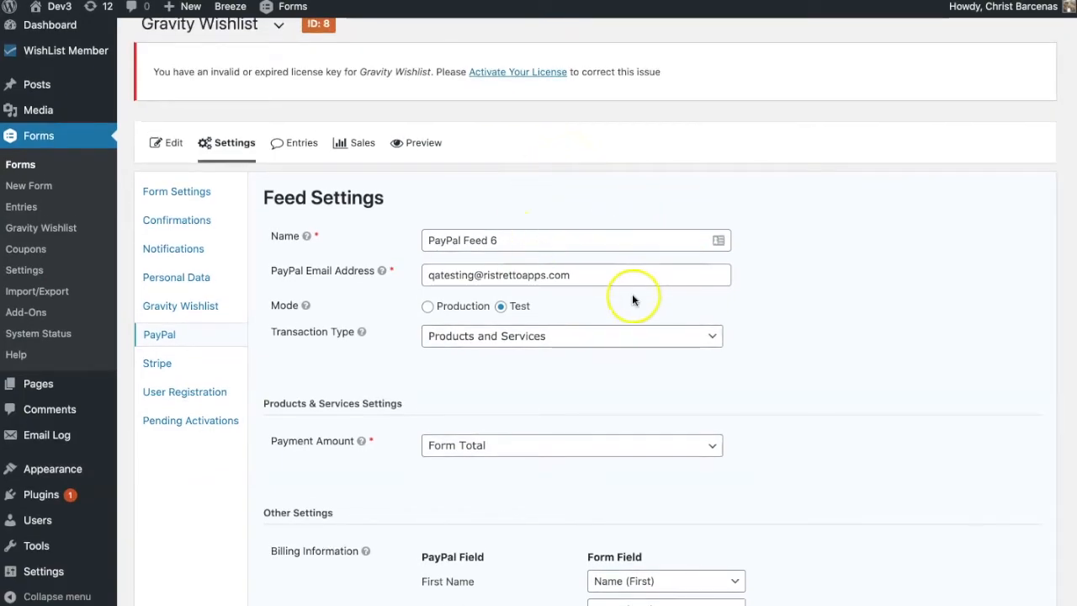
- Open Stripe Feed 8 from the form's Stripe feeds and switch its transaction type to Subscription
left_click(166, 368)
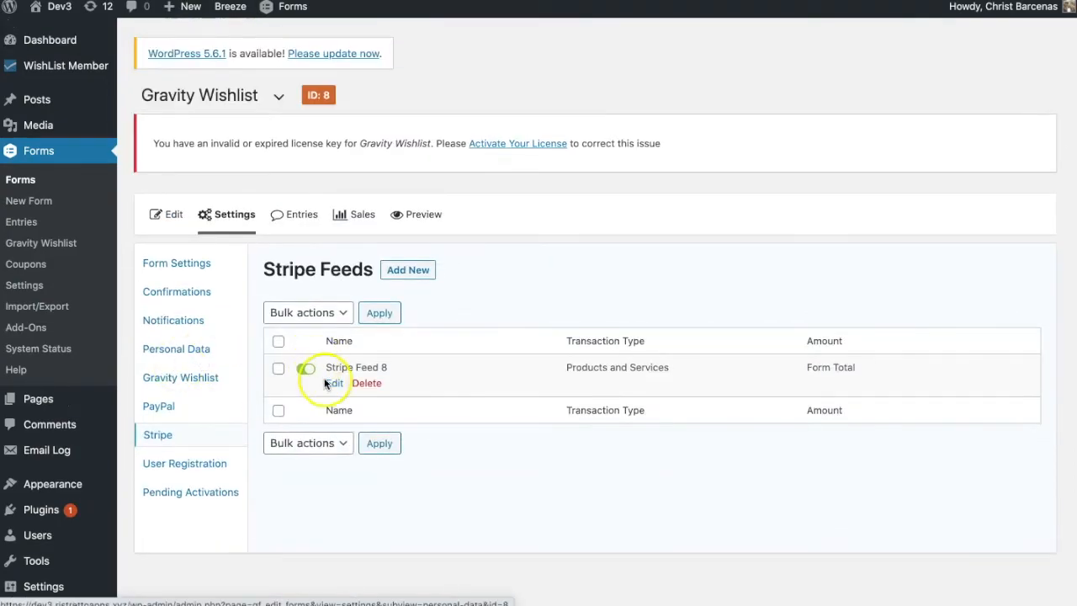
left_click(332, 384)
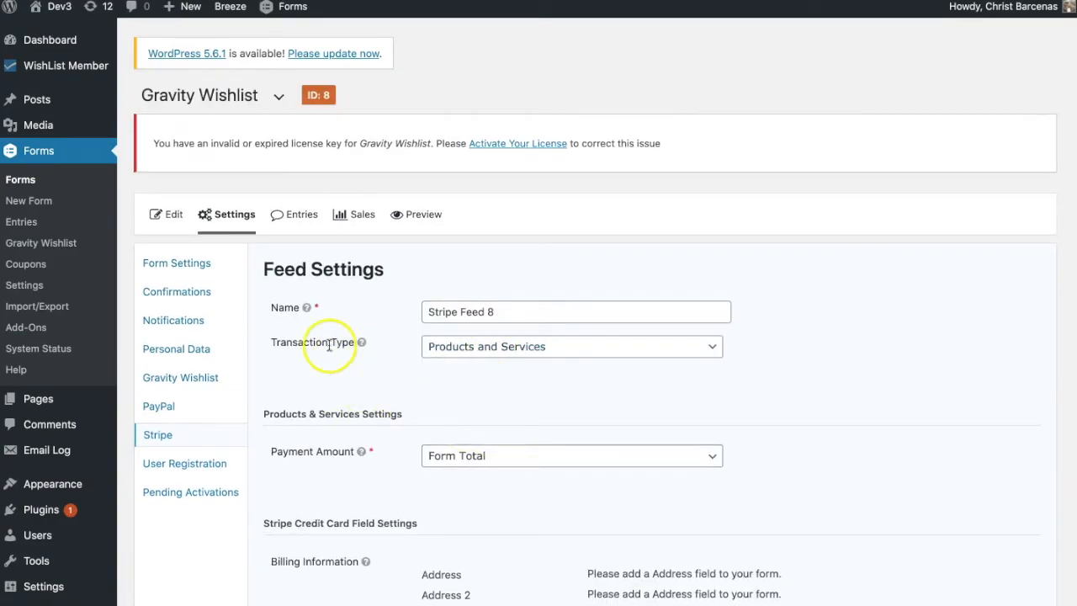
left_click(510, 358)
left_click(506, 364)
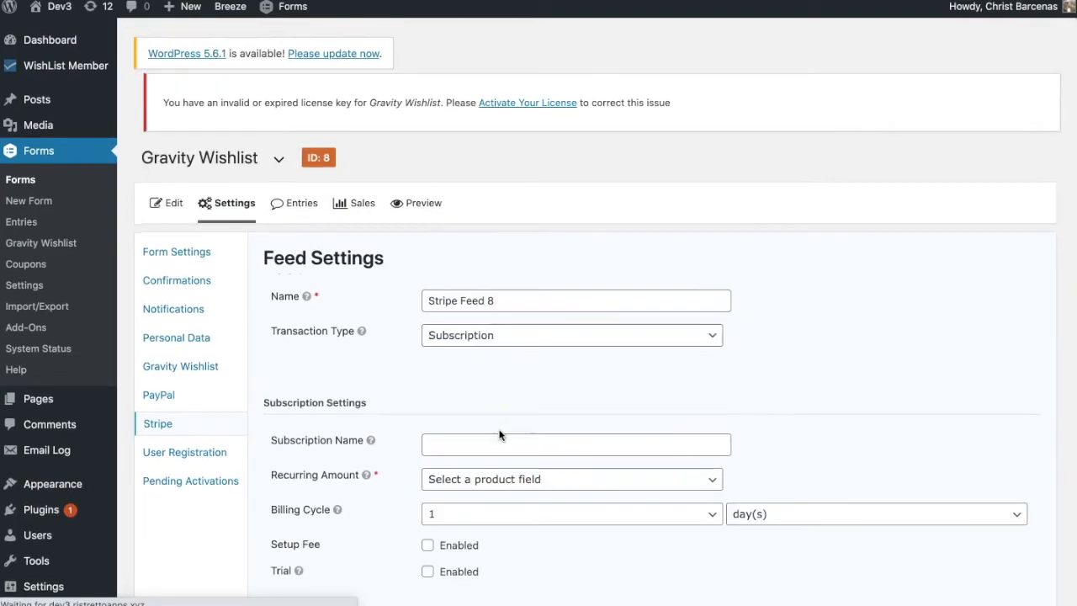
- Set the subscription's billing cycle to 1 month and its recurring amount to Form Total, and review the remaining feed settings
scroll(499, 434, "down", 3)
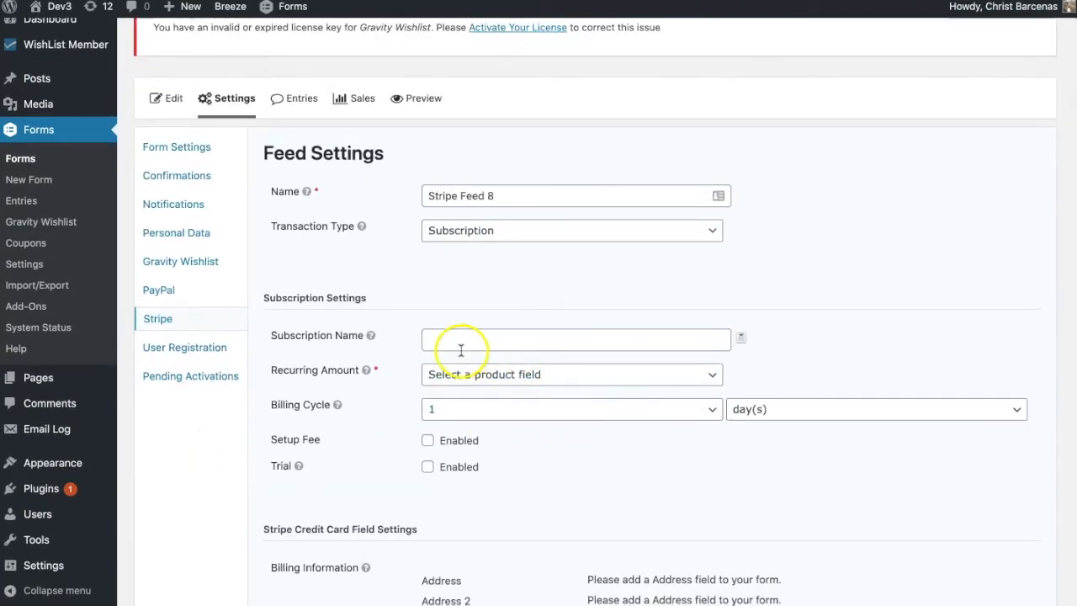
left_click(789, 409)
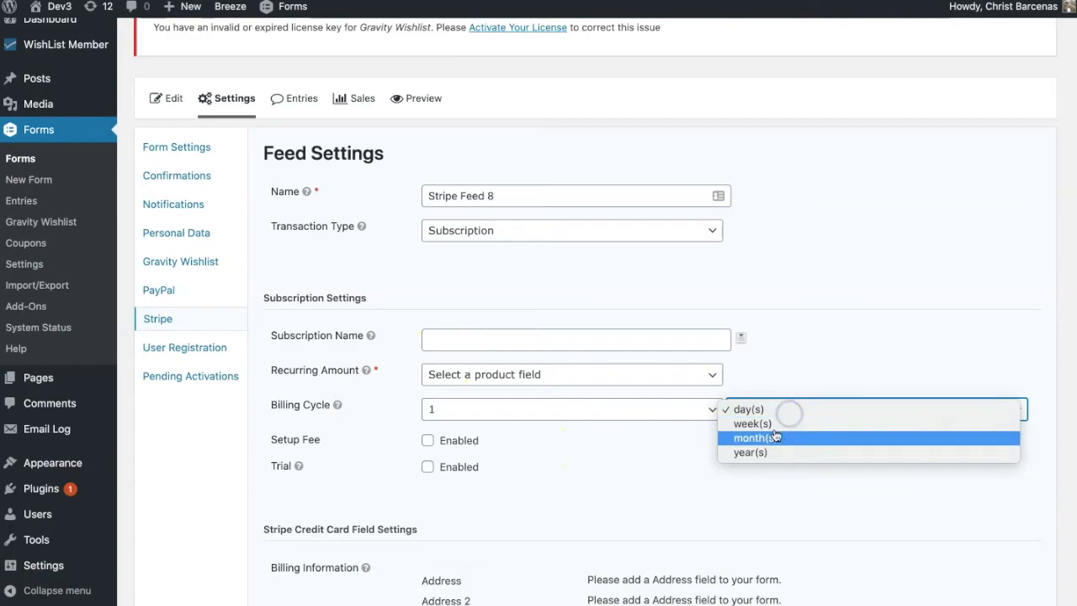
left_click(771, 435)
left_click(500, 377)
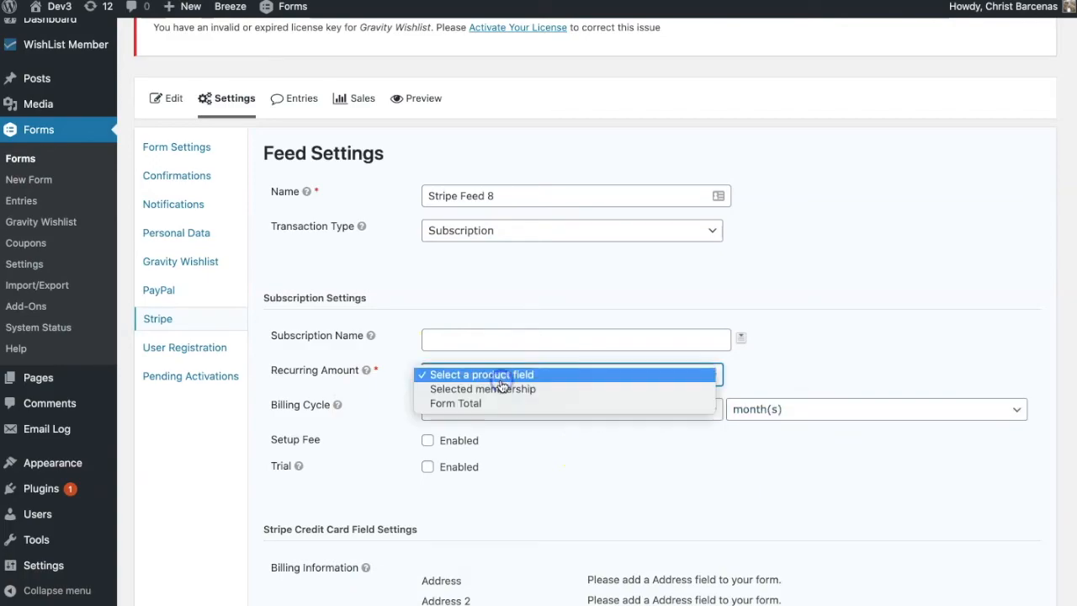
left_click(493, 404)
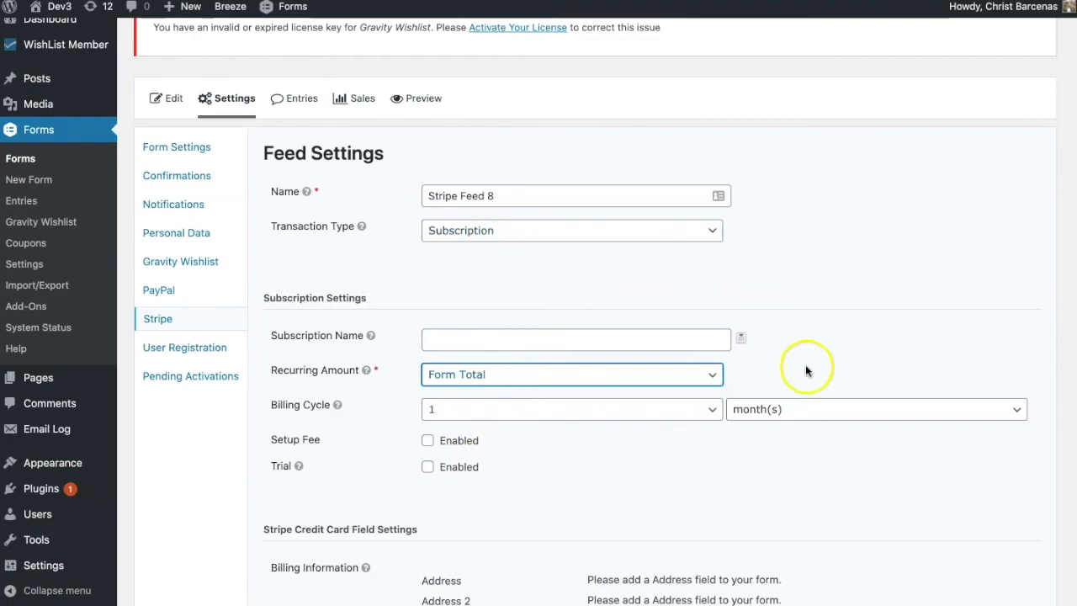
scroll(799, 353, "down", 2)
scroll(798, 385, "down", 2)
scroll(797, 387, "up", 2)
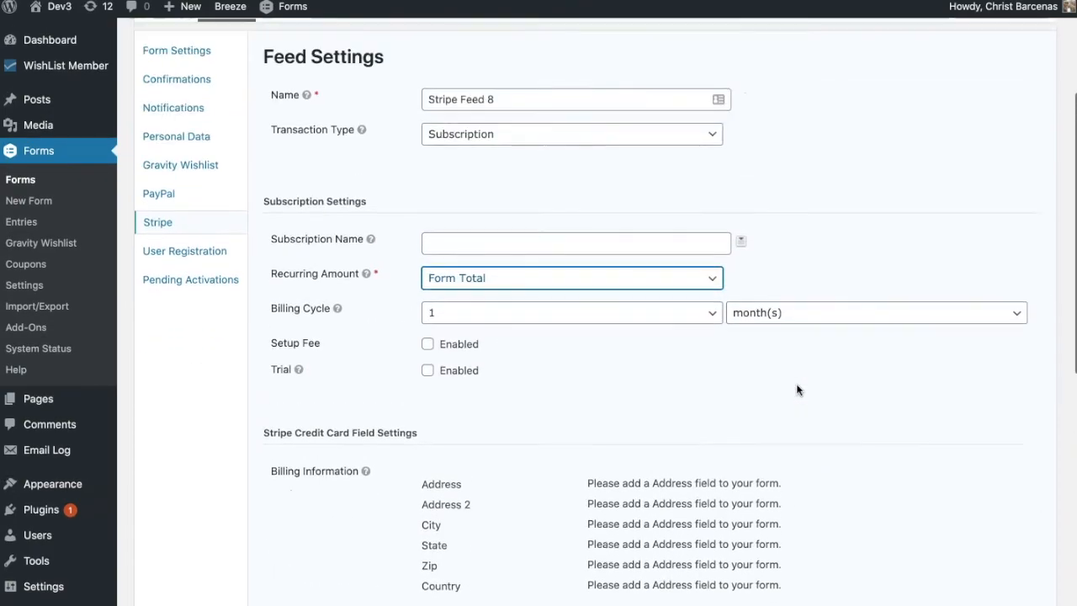
scroll(528, 393, "down", 2)
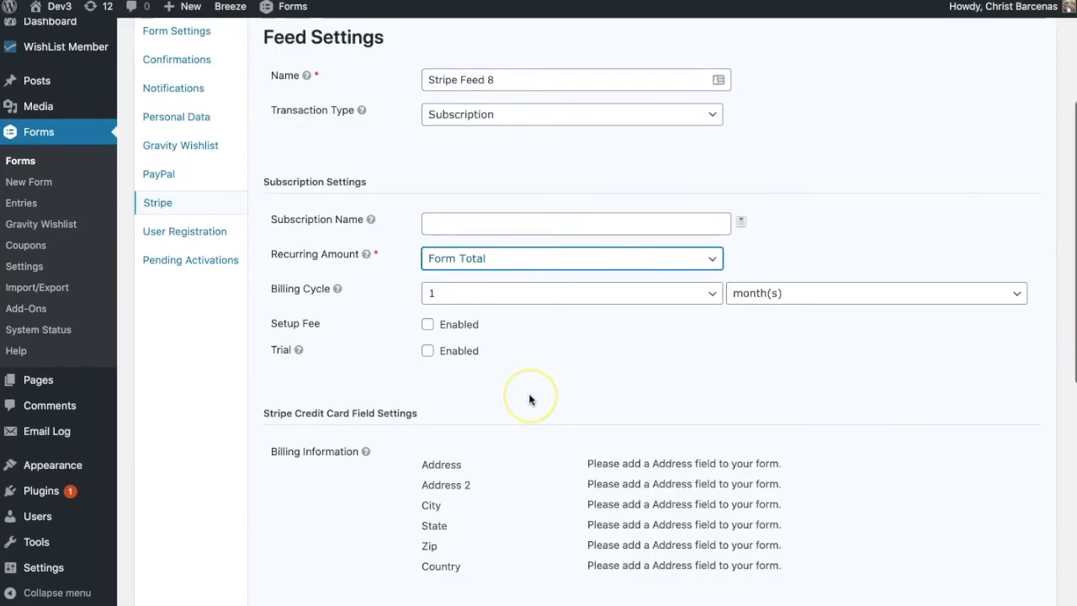
scroll(499, 170, "up", 2)
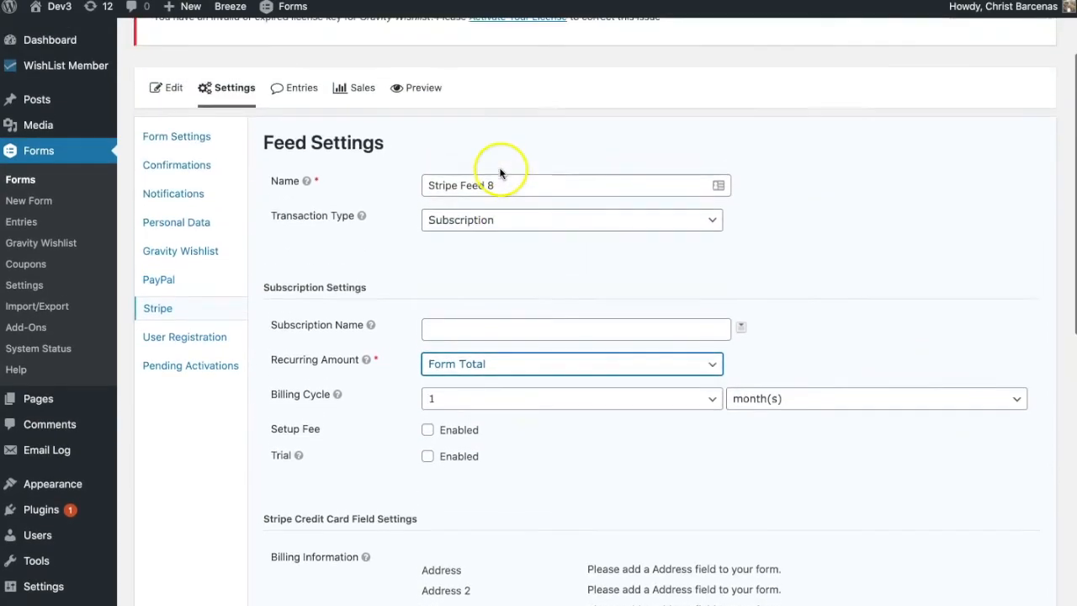
- Switch Stripe Feed 8's transaction type to Products and Services, discard the unsaved subscription settings and save the feed
left_click(540, 222)
left_click(538, 205)
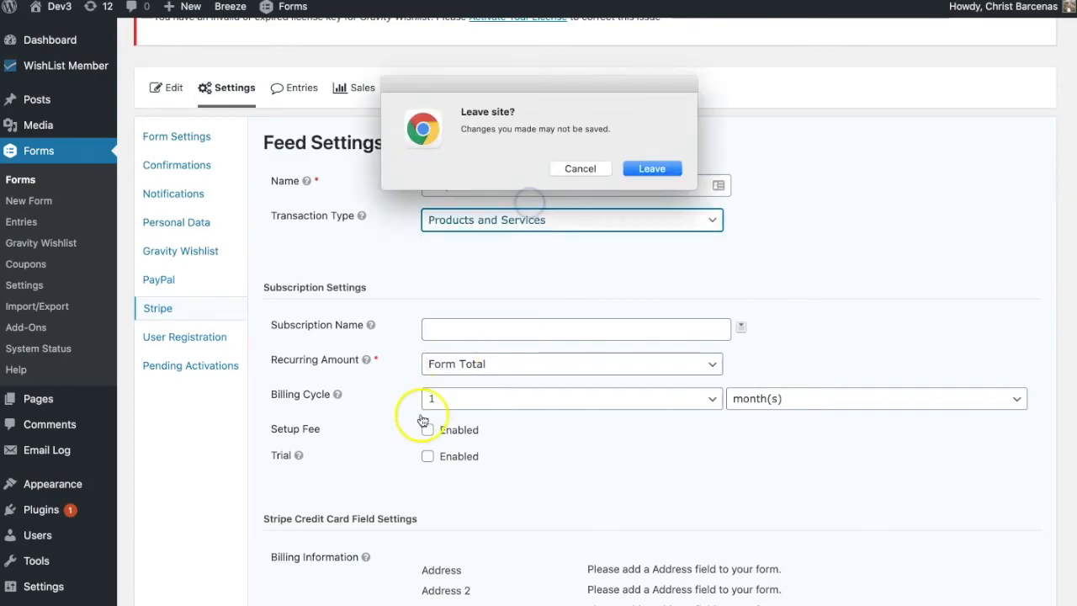
left_click(652, 168)
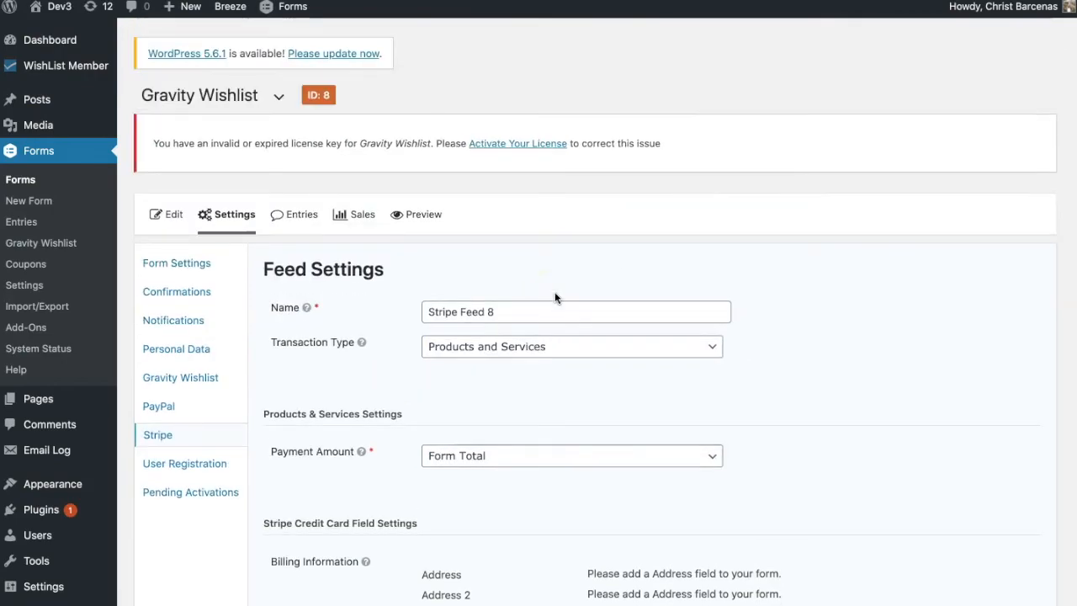
scroll(555, 298, "down", 10)
left_click(298, 473)
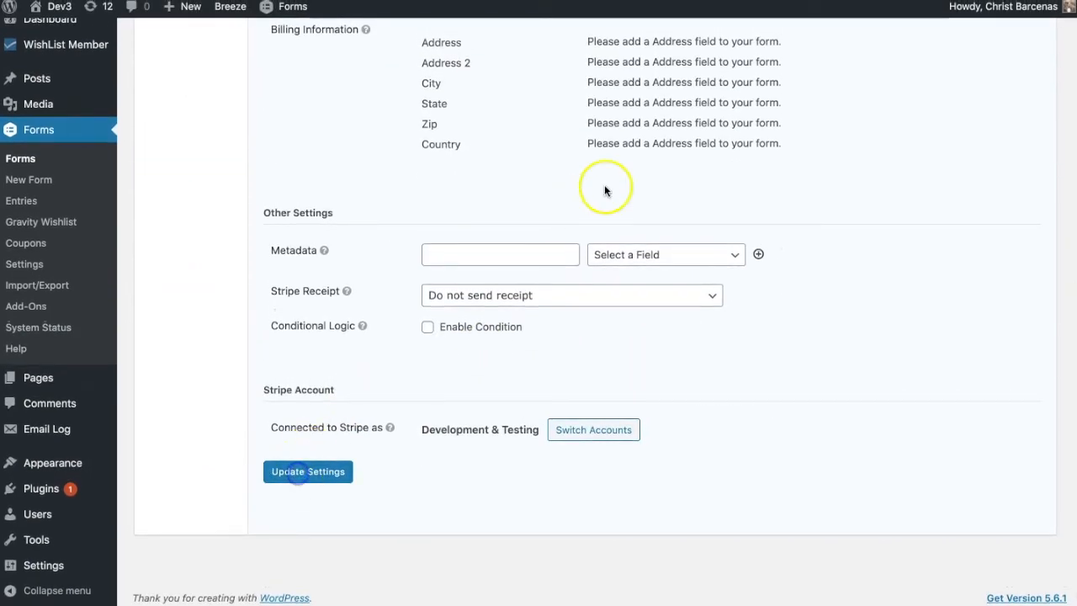
left_click(291, 477)
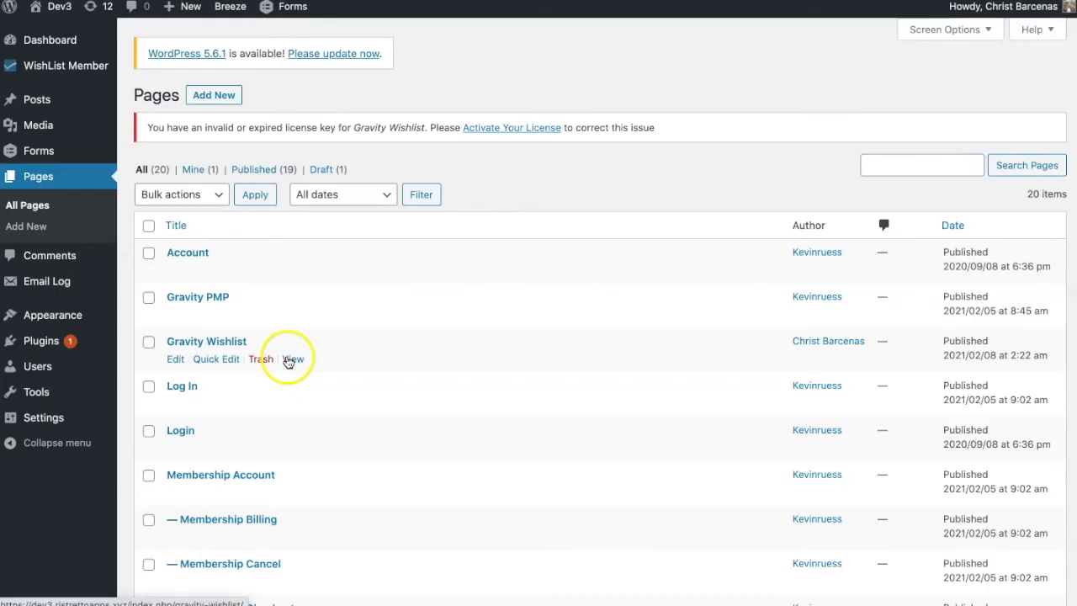
- View the published Gravity Wishlist page in an incognito window and look through its registration form down to the credit card details
right_click(290, 355)
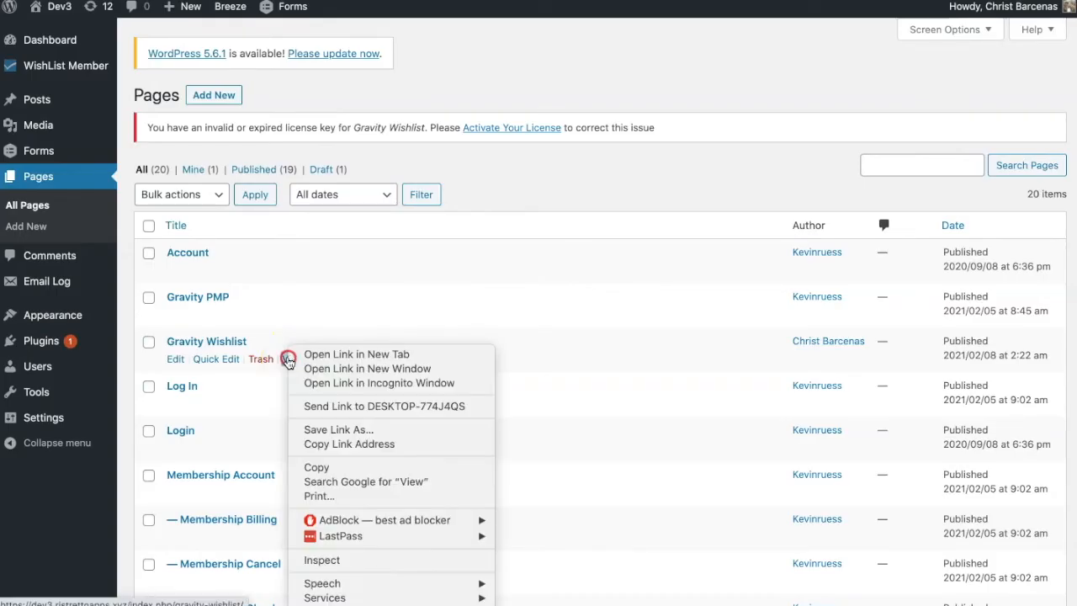
left_click(324, 384)
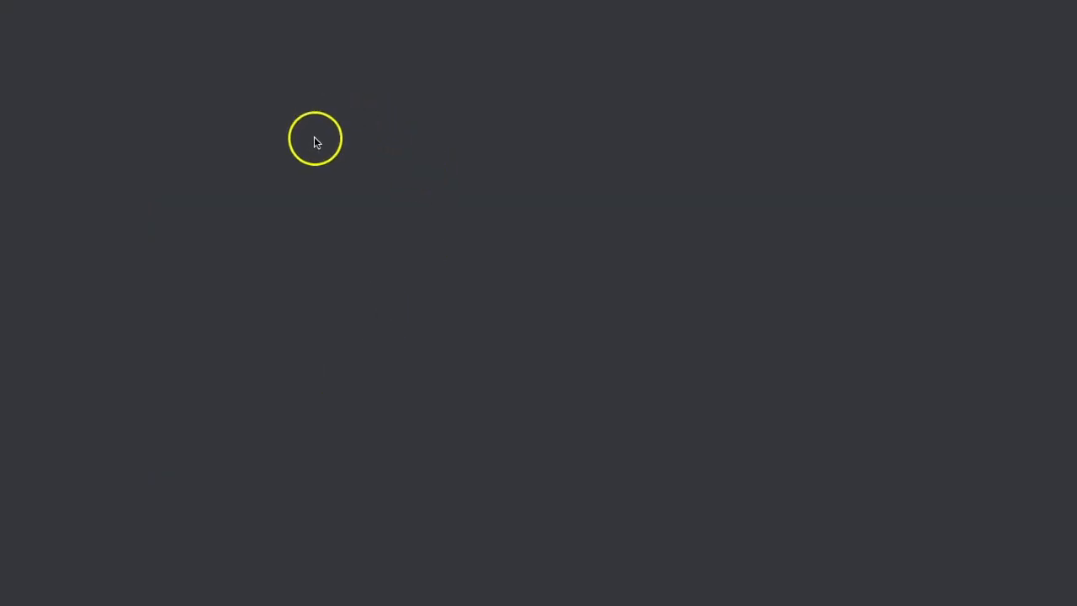
scroll(384, 435, "down", 3)
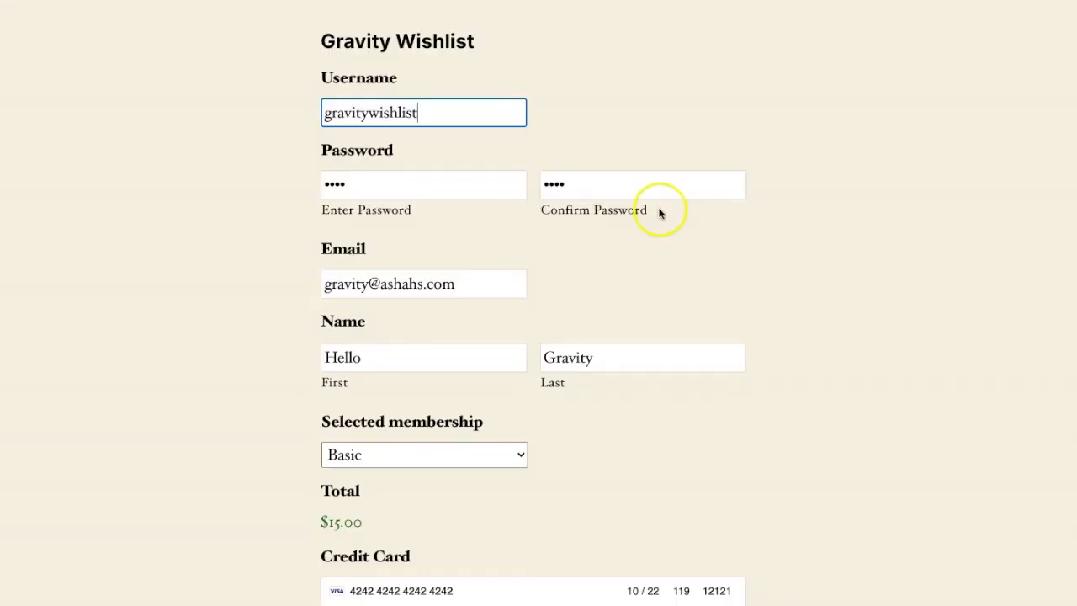
scroll(658, 207, "down", 1)
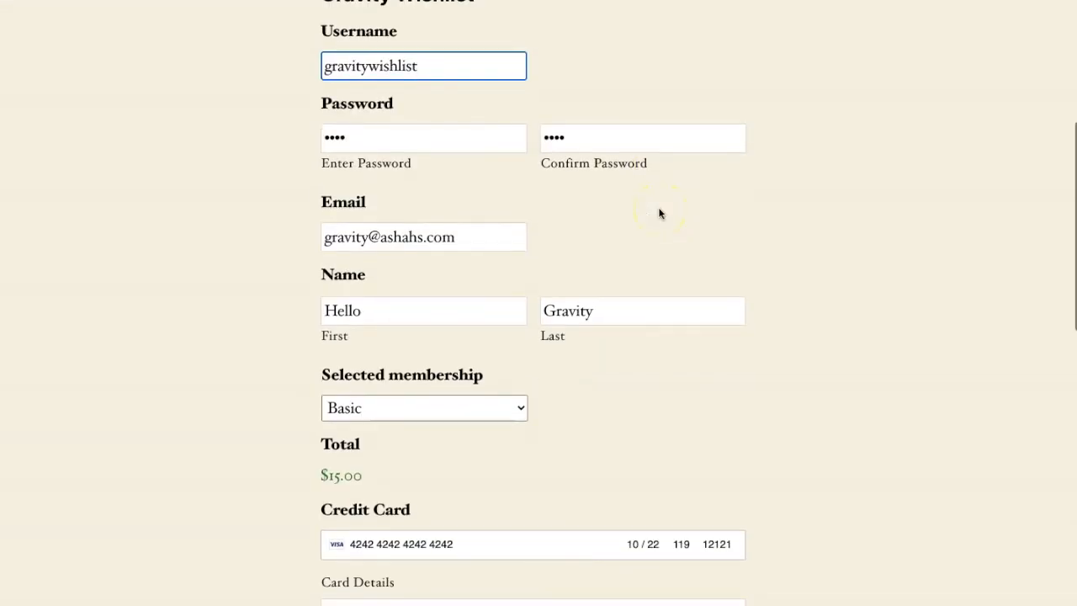
scroll(395, 212, "down", 1)
scroll(299, 286, "down", 1)
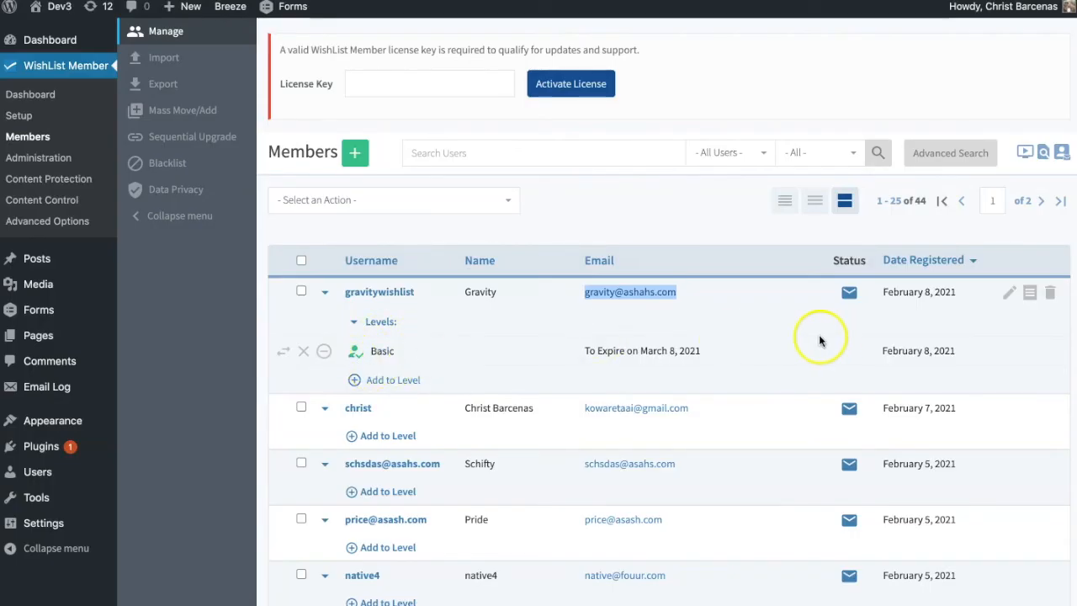
- Check the newly registered member's level and expiry in the WishList Member members list
scroll(471, 409, "down", 1)
scroll(471, 410, "up", 1)
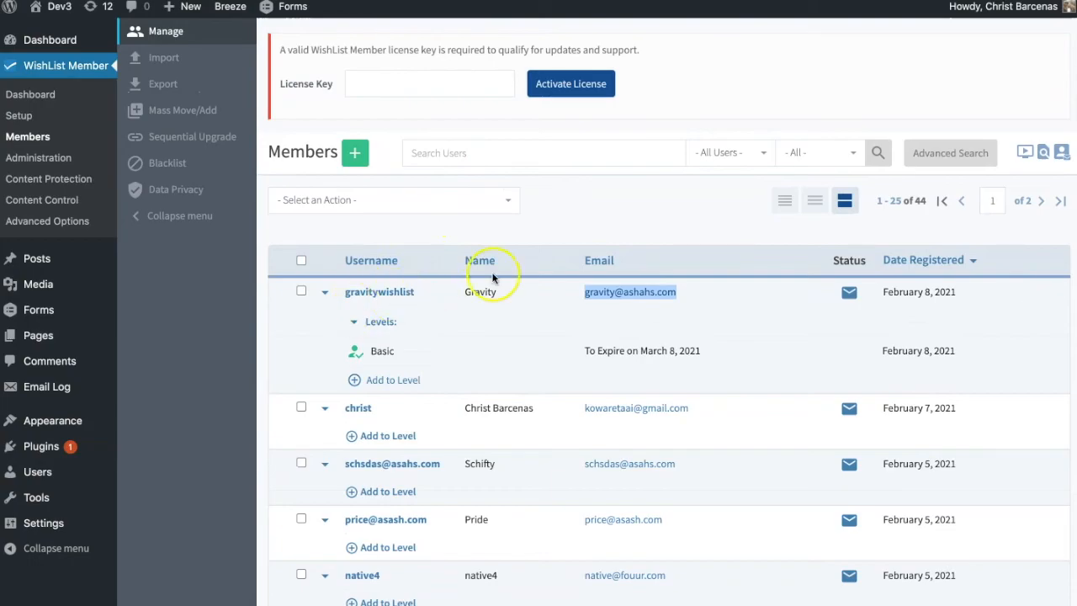